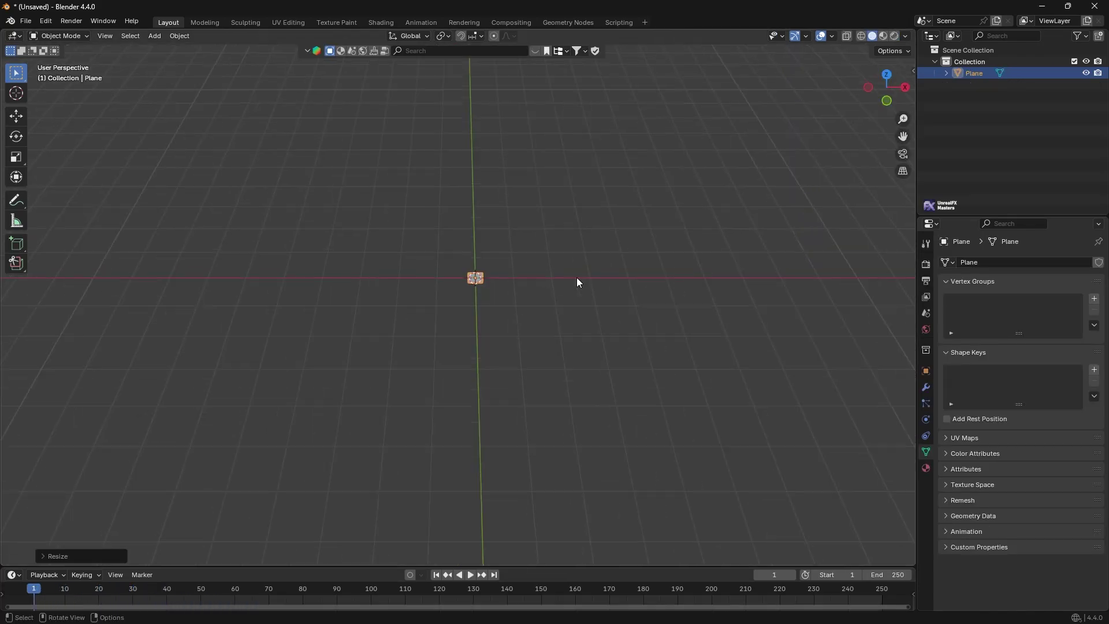
Duplicate the small plane and move the copy 5 units along Y
key("KP_Decimal")
scroll(531, 298, "down", 3)
scroll(520, 292, "down", 1)
key("shift+d")
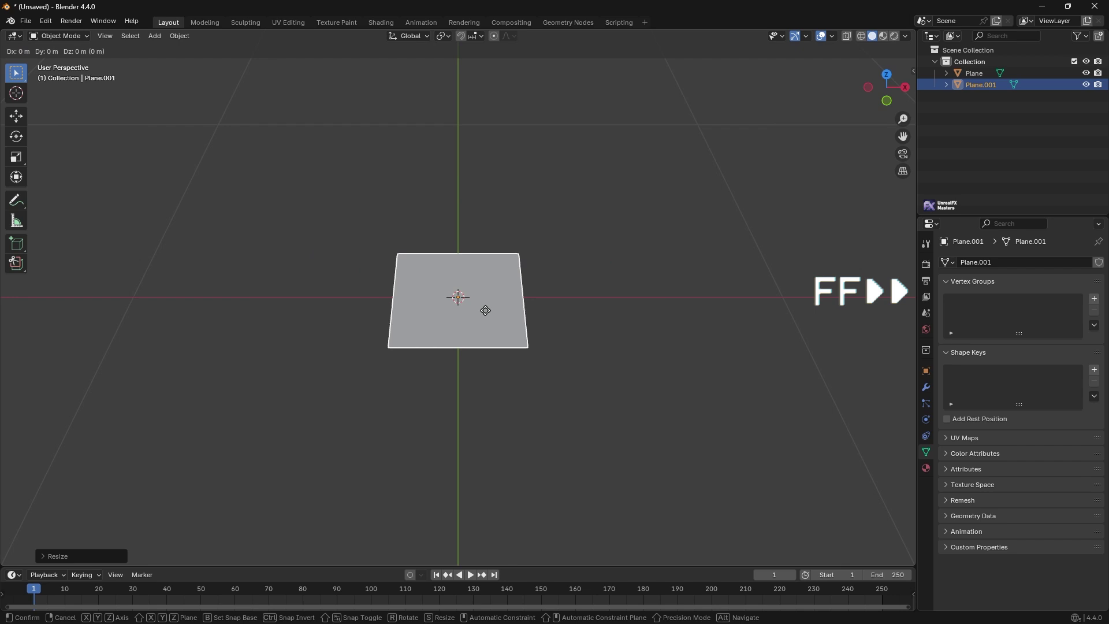
key("y")
key("5")
key("Return")
Stretch the original plane three times wider along X in Edit Mode
left_click(470, 315)
key("Tab")
key("s")
key("x")
key("3")
key("Return")
Add two loop cuts across the strip and lower its centre edge along Z to bend it
key("ctrl+r")
scroll(482, 355, "up", 1)
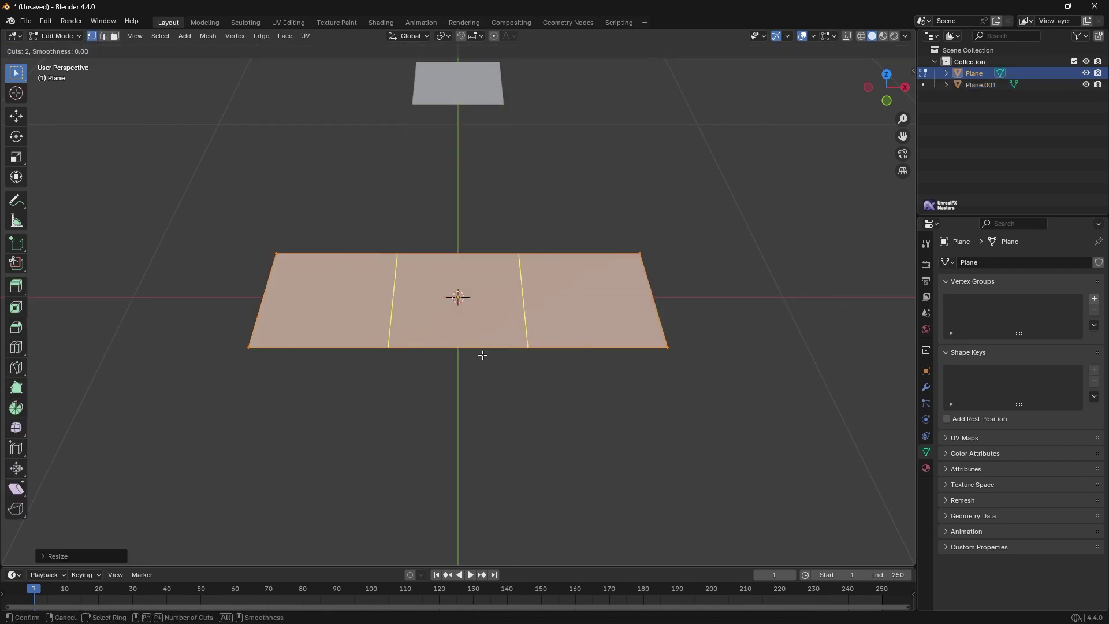
left_click(482, 355)
key("alt+a")
mouse_move(483, 354)
middle_mouse_down()
mouse_move(459, 349)
mouse_move(512, 338)
middle_mouse_up()
key("2")
left_click(458, 349)
key("g")
key("z")
key("Tab")
Make a smaller two-face plane by duplicating, moving it along X and scaling it
key("shift+d")
key("Tab")
left_click(558, 189)
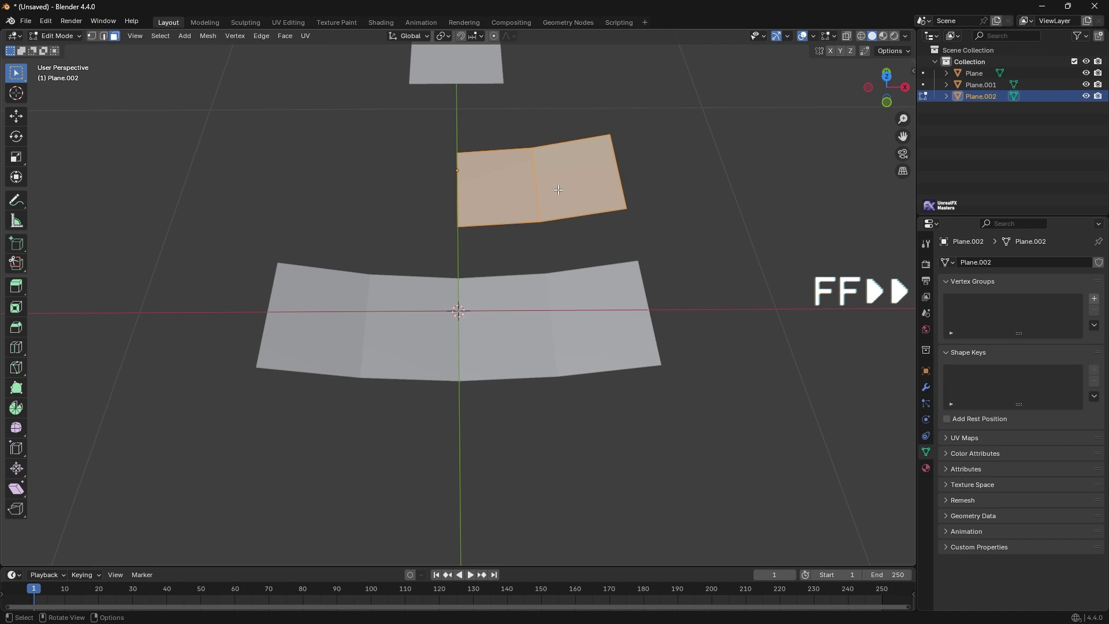
key("g")
key("x")
key("s")
Apply scale to the two-face plane, then select the small top plane
left_click(619, 205)
key("Tab")
key("ctrl+a")
key("ctrl+a")
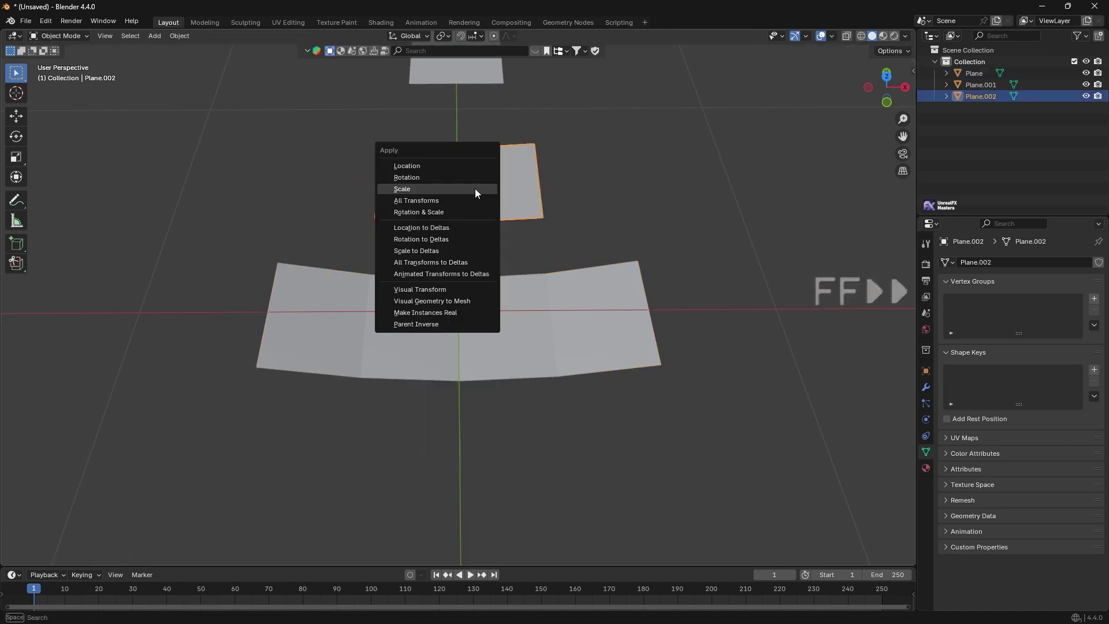
left_click(476, 189)
left_click(455, 74)
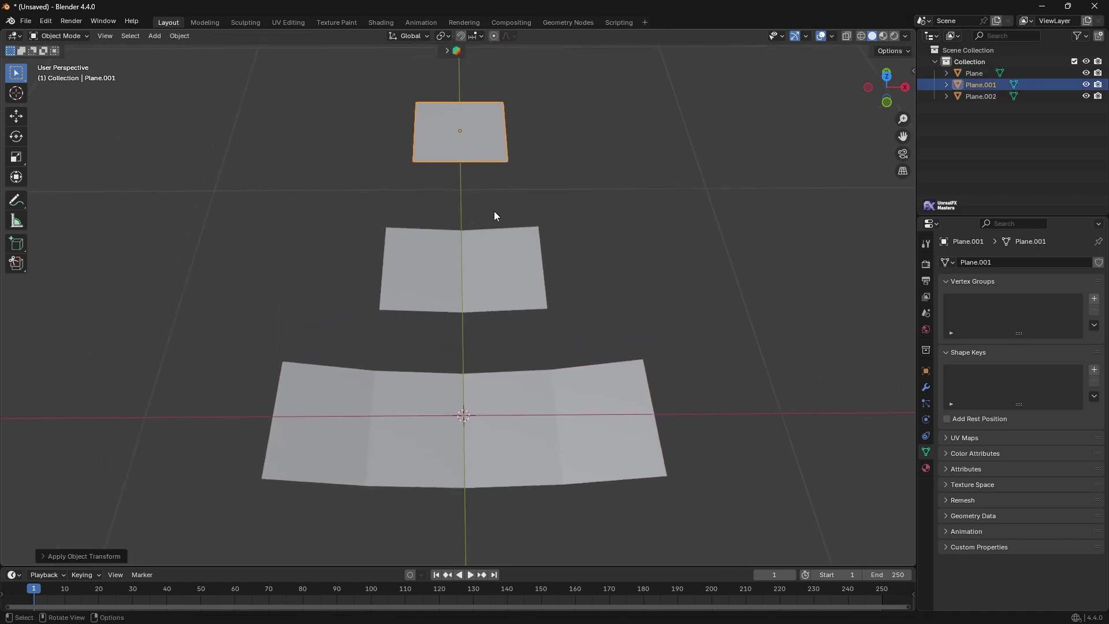
scroll(495, 209, "down", 3)
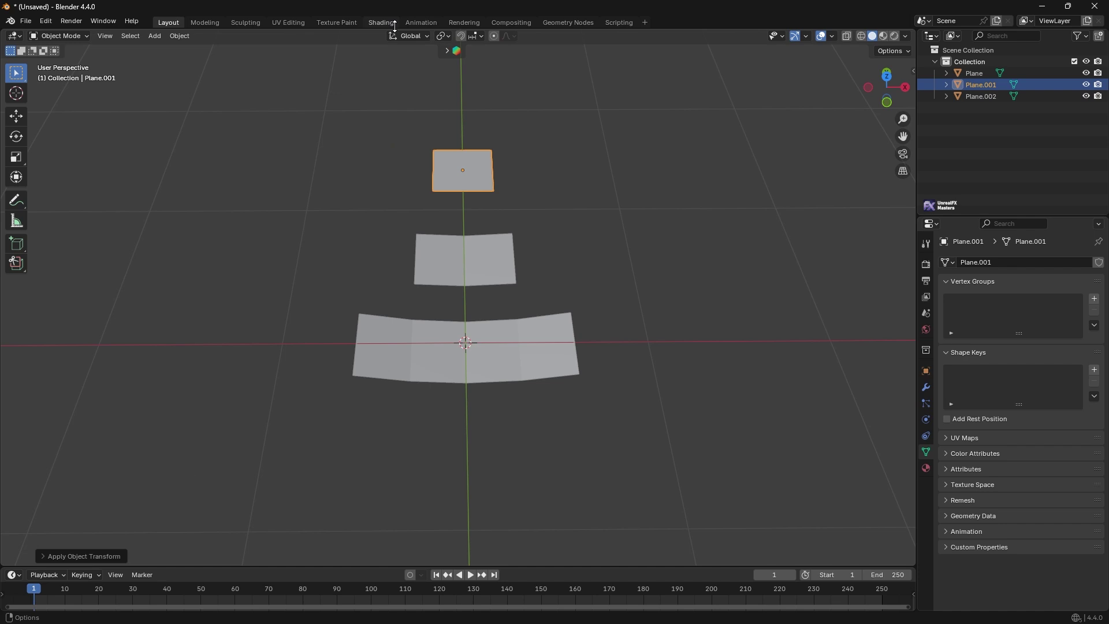
In Shading, create a new material and add Color Ramp and Object Info nodes
left_click(383, 25)
left_click(475, 206)
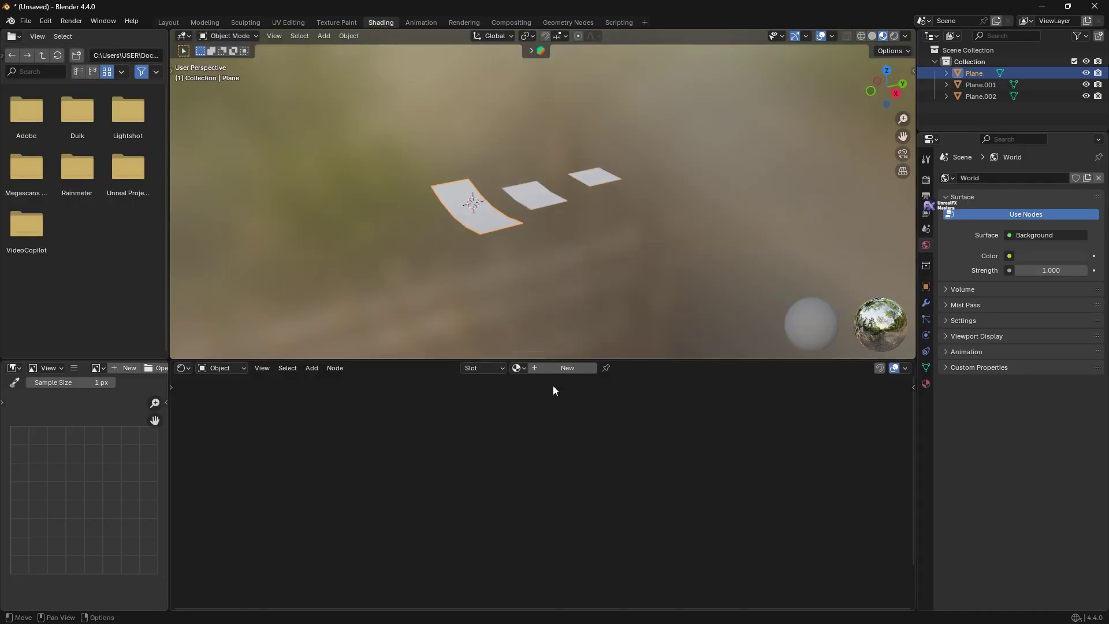
middle_click_drag(615, 485, 660, 505)
key("shift+a")
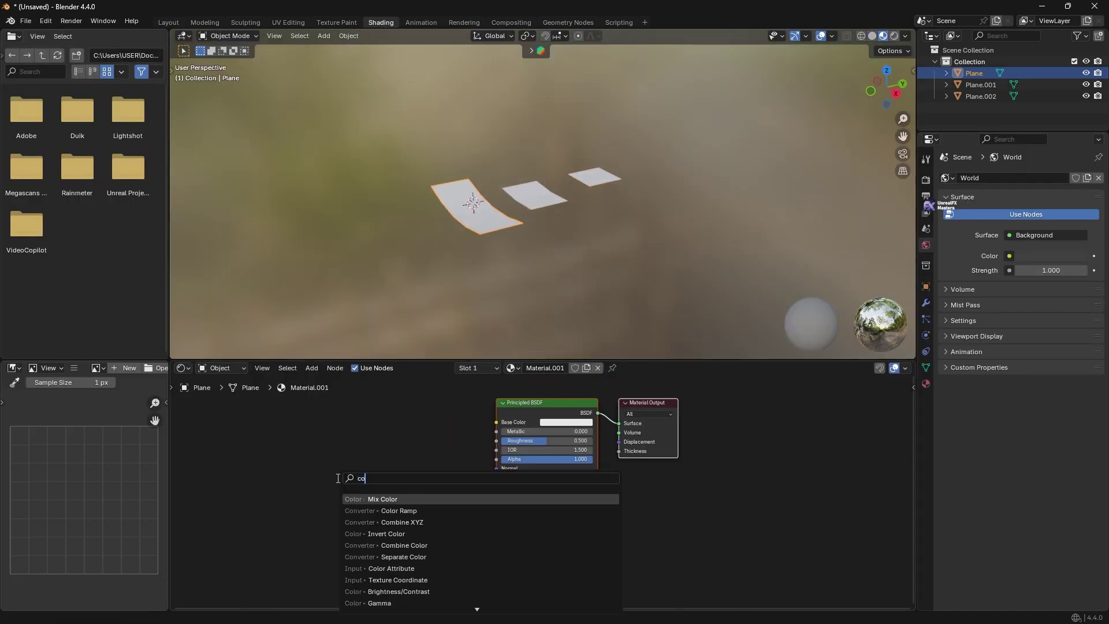
type("colo")
left_click(400, 510)
key("shift+a")
type("o")
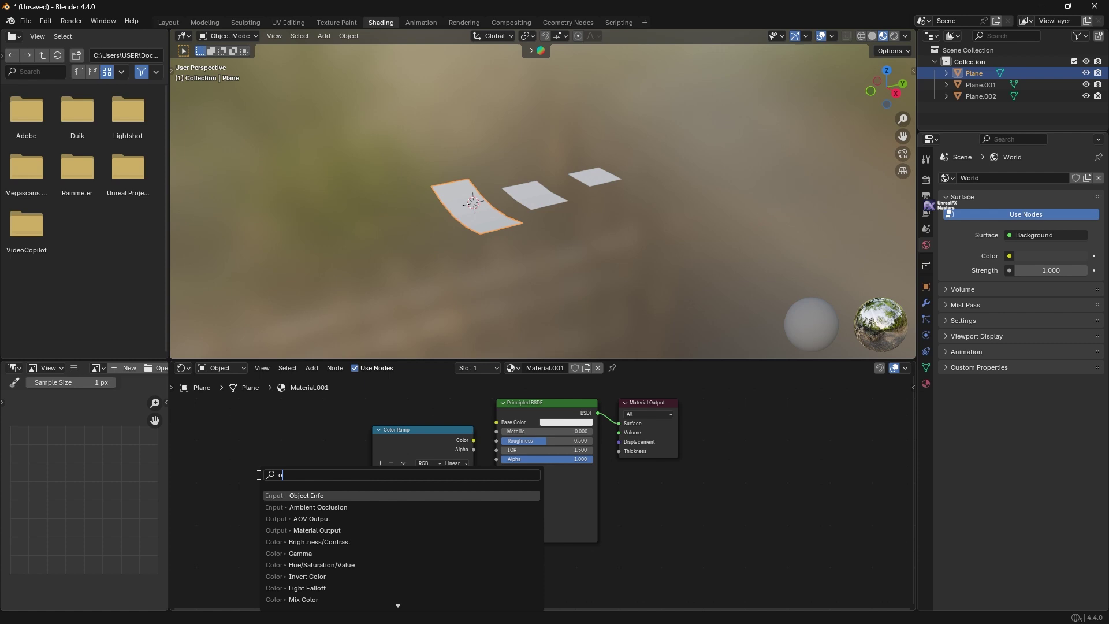
type("bj")
left_click(301, 495)
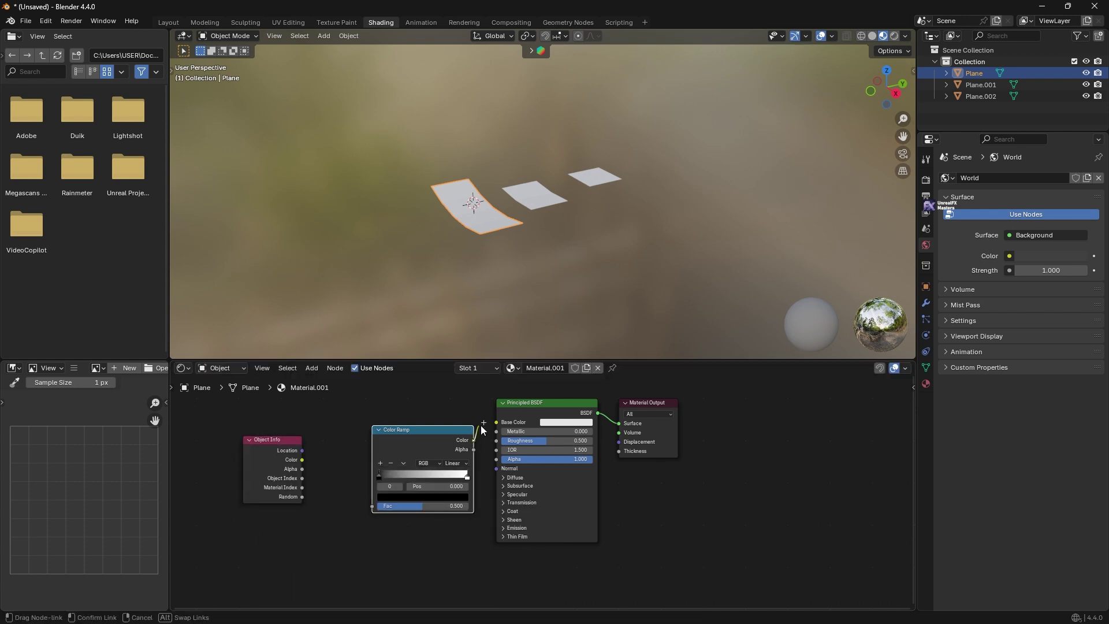
Wire Object Info Random through a constant Color Ramp into Base Color
left_click_drag(473, 439, 496, 422)
left_click_drag(399, 431, 388, 424)
left_click(387, 425)
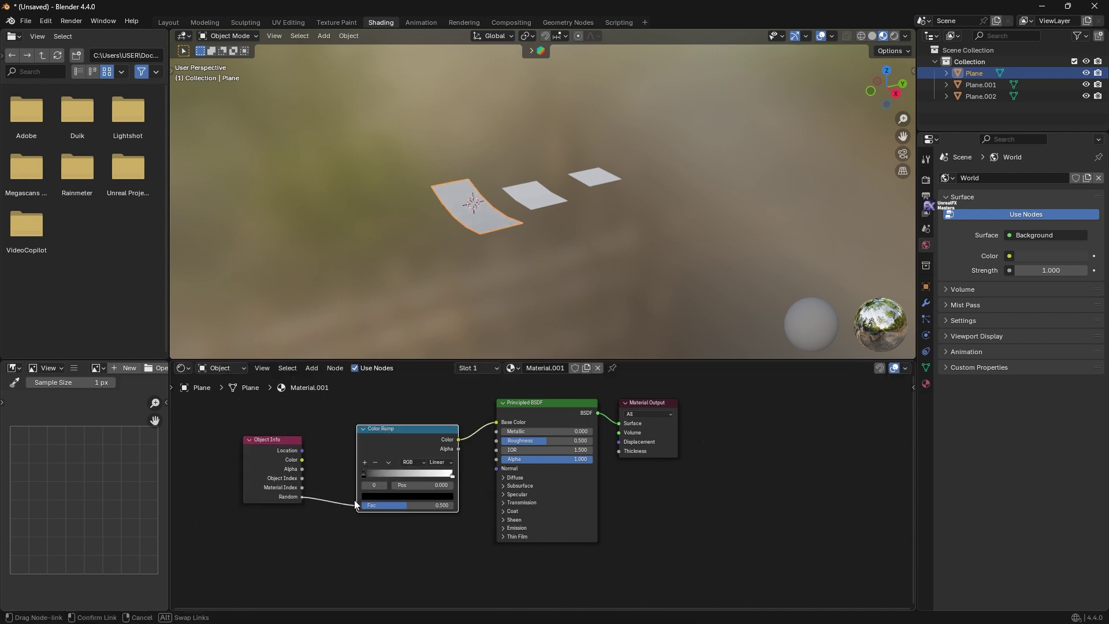
left_click_drag(302, 497, 359, 506)
left_click(449, 462)
left_click(448, 521)
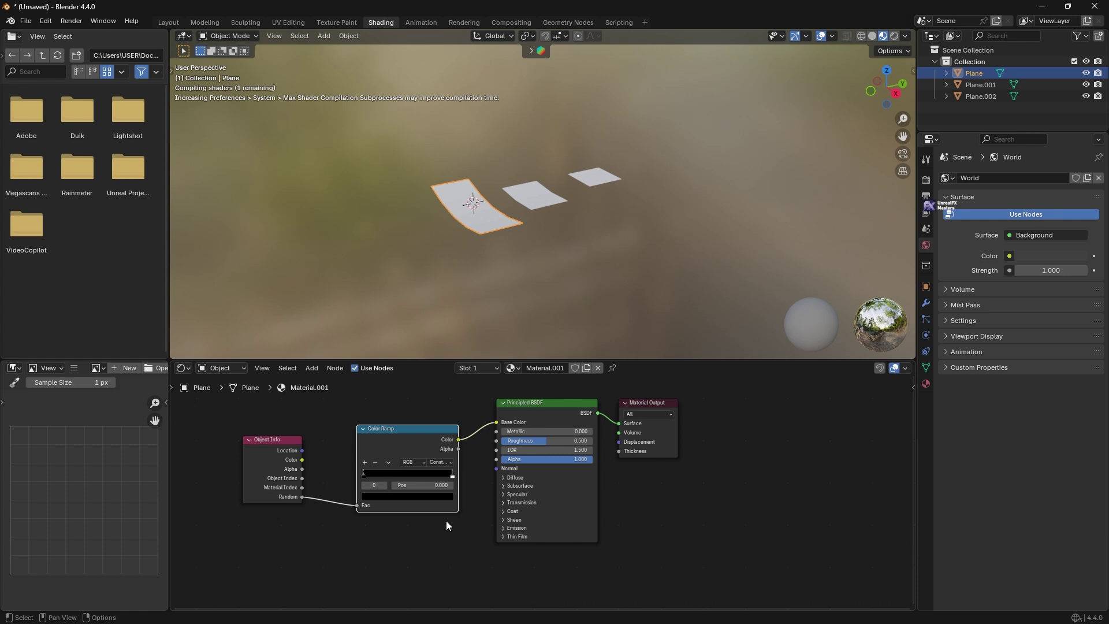
Add colour stops to the ramp, including magenta and orange shades
left_click(365, 463)
double_click(362, 462)
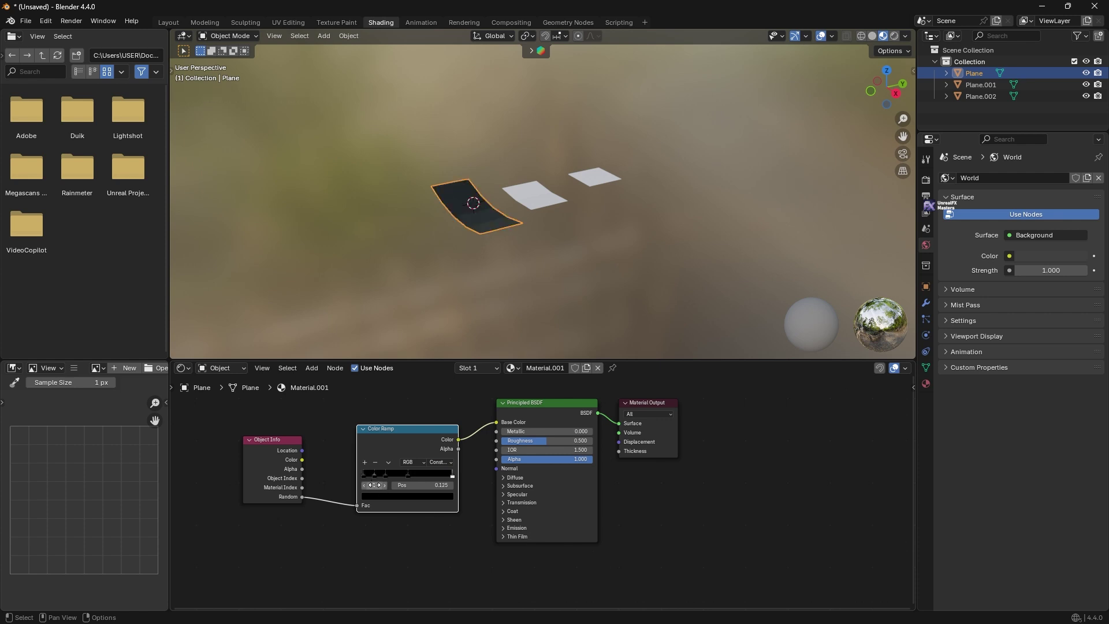
left_click(398, 495)
left_click(441, 404)
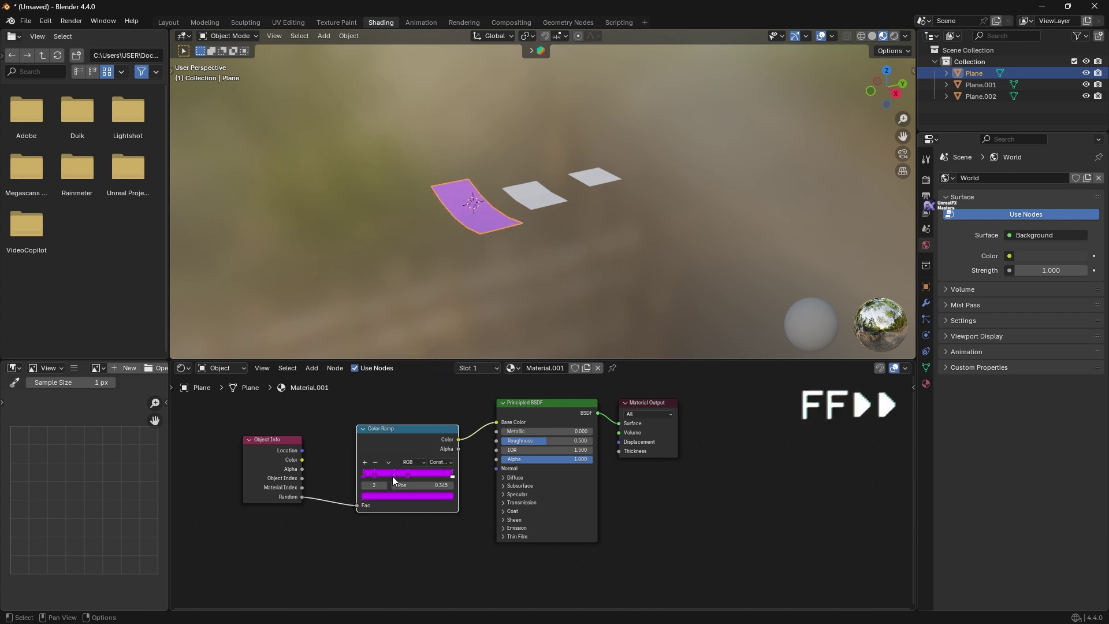
left_click(407, 495)
left_click(392, 405)
left_click(423, 475)
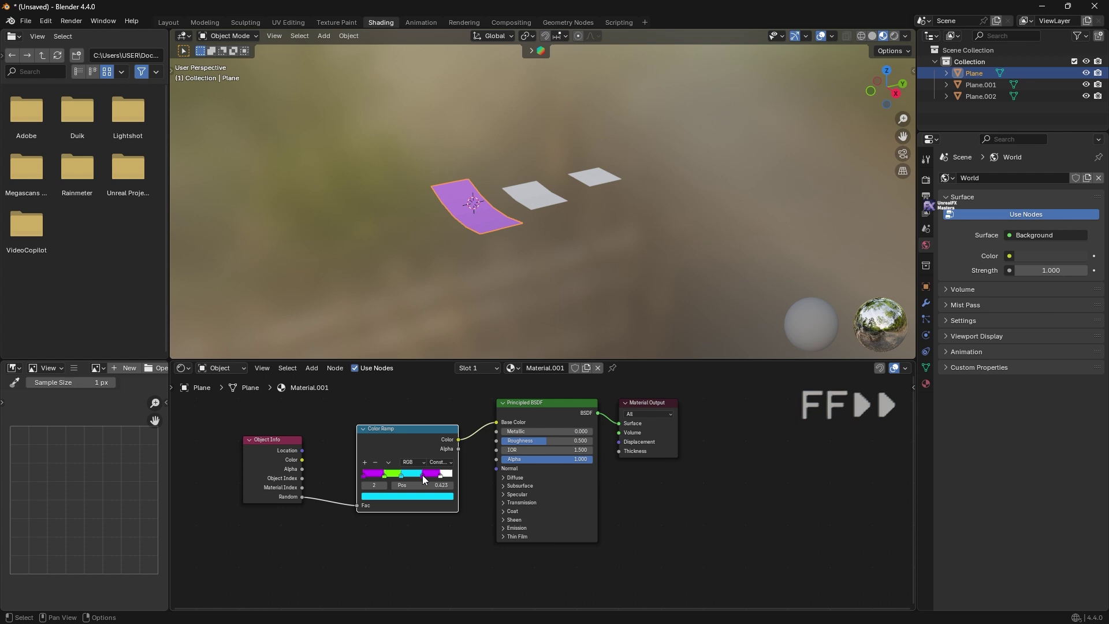
left_click(408, 497)
Link the material to all three planes and make it fully metallic
left_click(429, 381)
key("a")
key("ctrl+l")
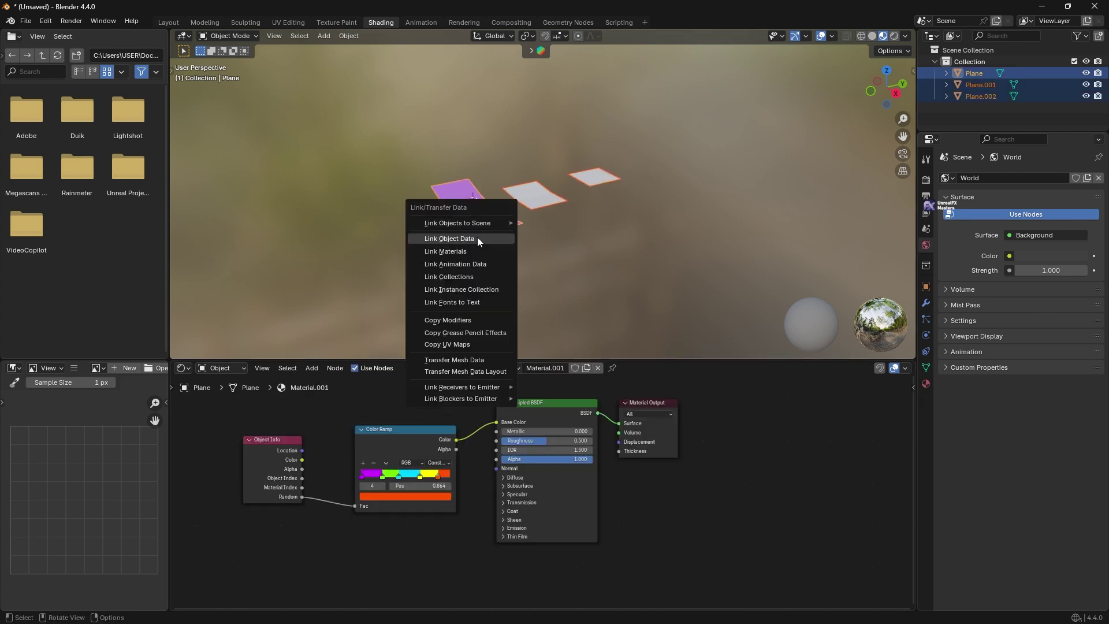
left_click(478, 237)
scroll(522, 439, "up", 1)
mouse_move(501, 417)
left_mouse_down()
mouse_move(607, 416)
mouse_move(541, 434)
left_mouse_up()
scroll(664, 485, "down", 1)
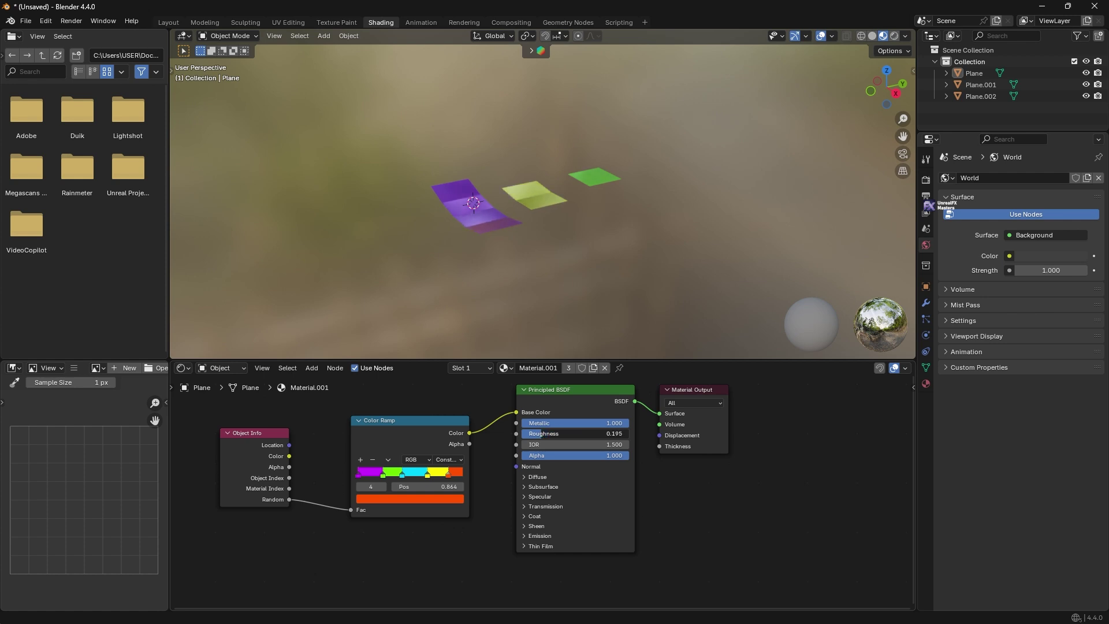
Move the three planes into a new 'Confetti' collection and hide it
left_click(168, 22)
scroll(662, 315, "down", 3)
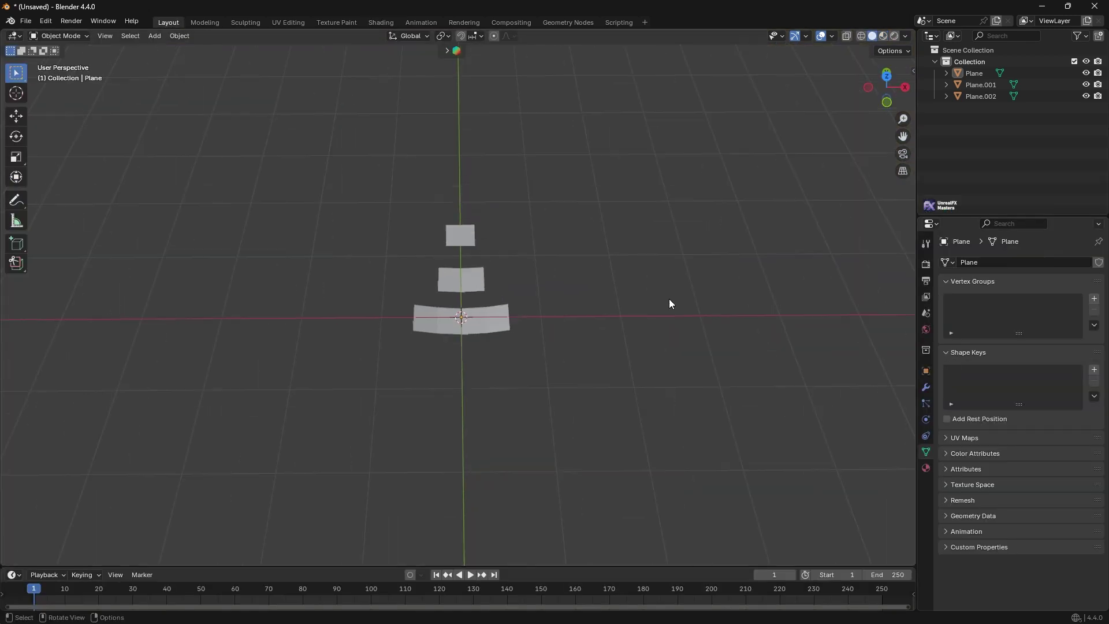
left_click_drag(562, 197, 368, 413)
key("m")
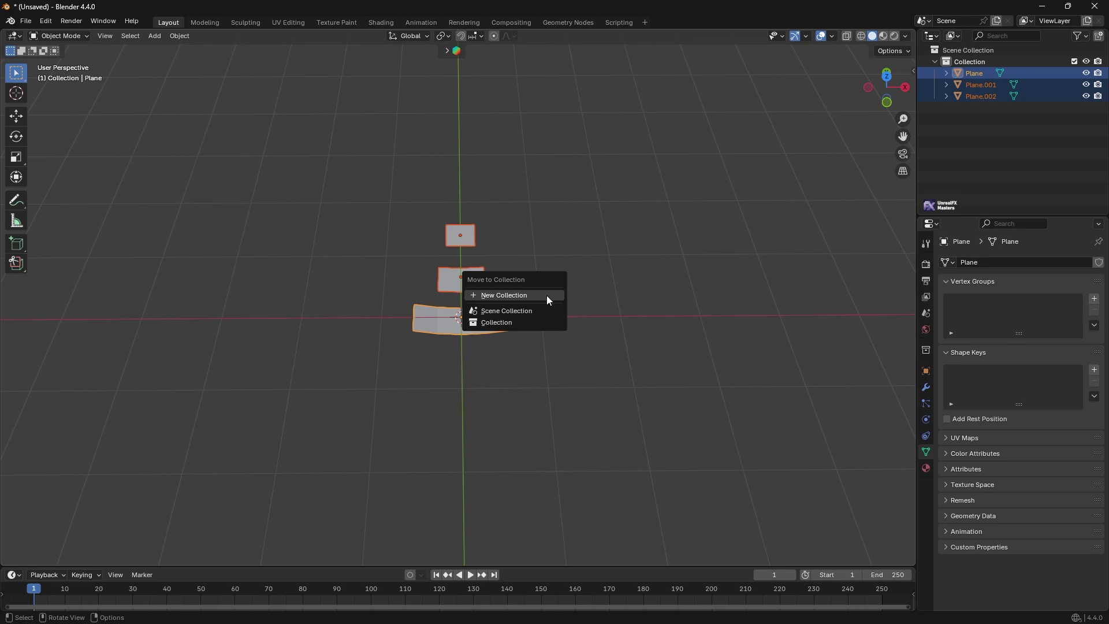
left_click(546, 295)
type("Confetti")
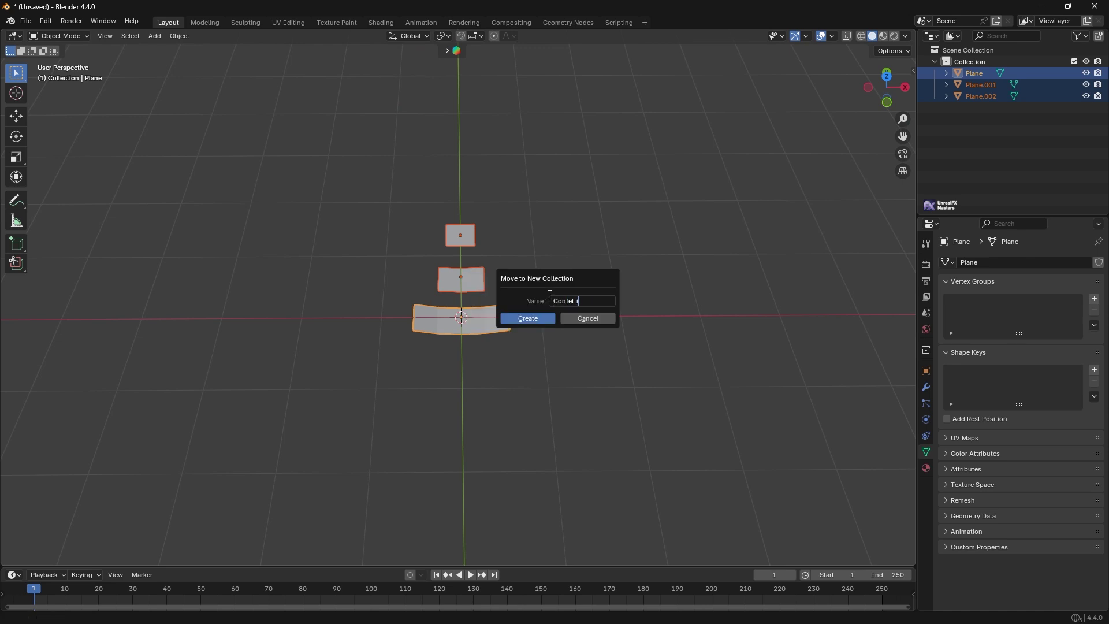
key("Return")
left_click(1075, 74)
Add a cube and turn it into a sphere with an applied level-3 subdivision
middle_click_drag(520, 346, 464, 288)
key("shift+a")
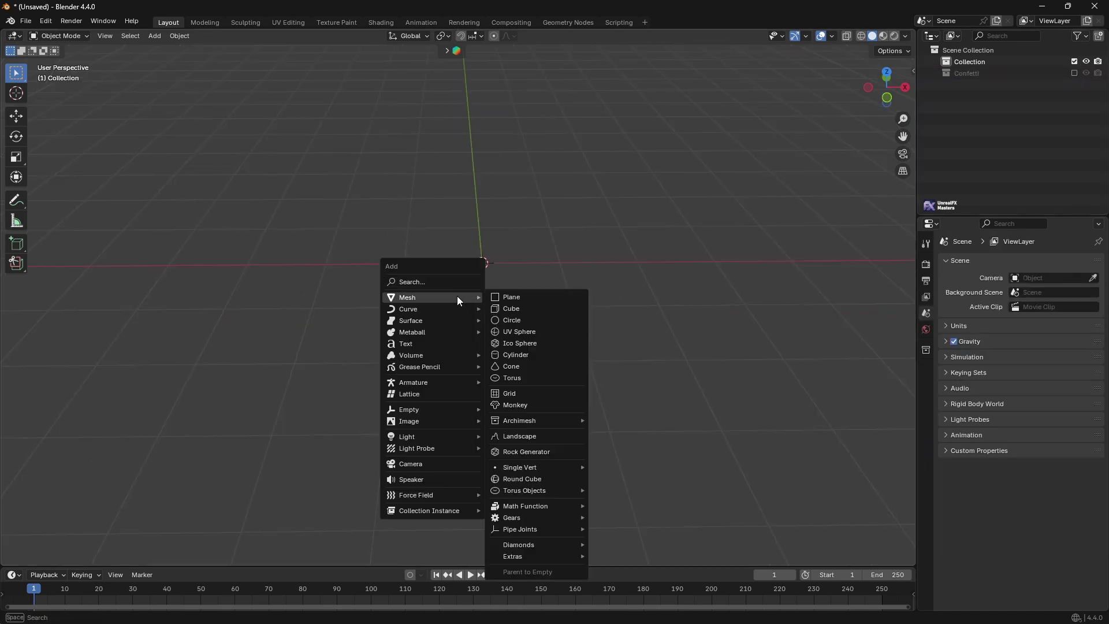
left_click(520, 309)
key("ctrl+3")
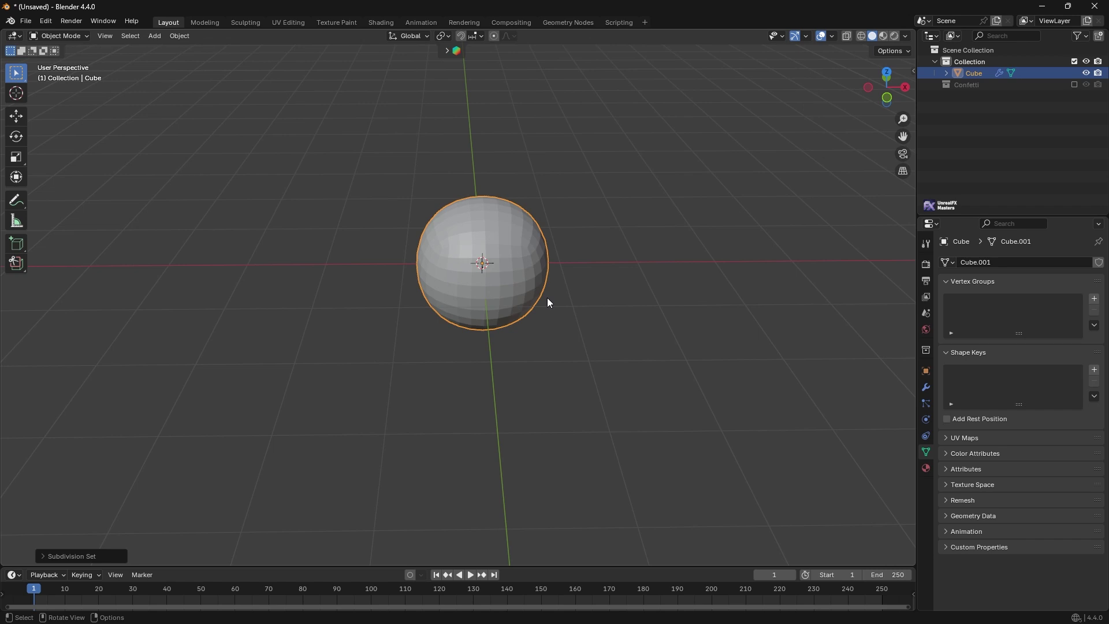
left_click(925, 387)
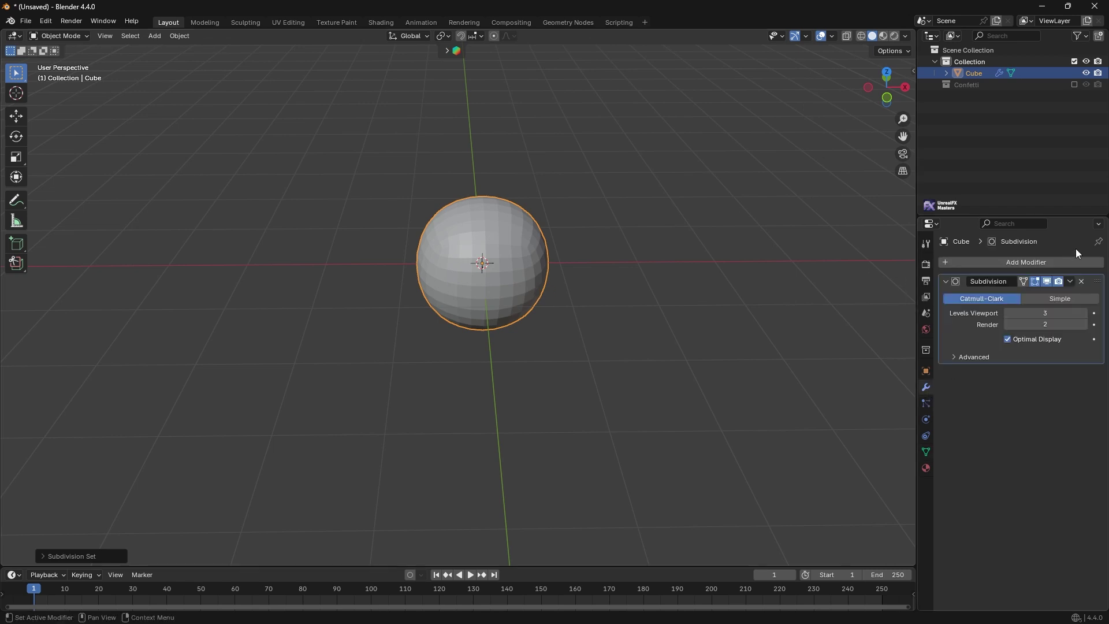
left_click(1072, 282)
left_click(1031, 295)
In front X-ray view, delete the faces of the sphere's lower half
key("KP_1")
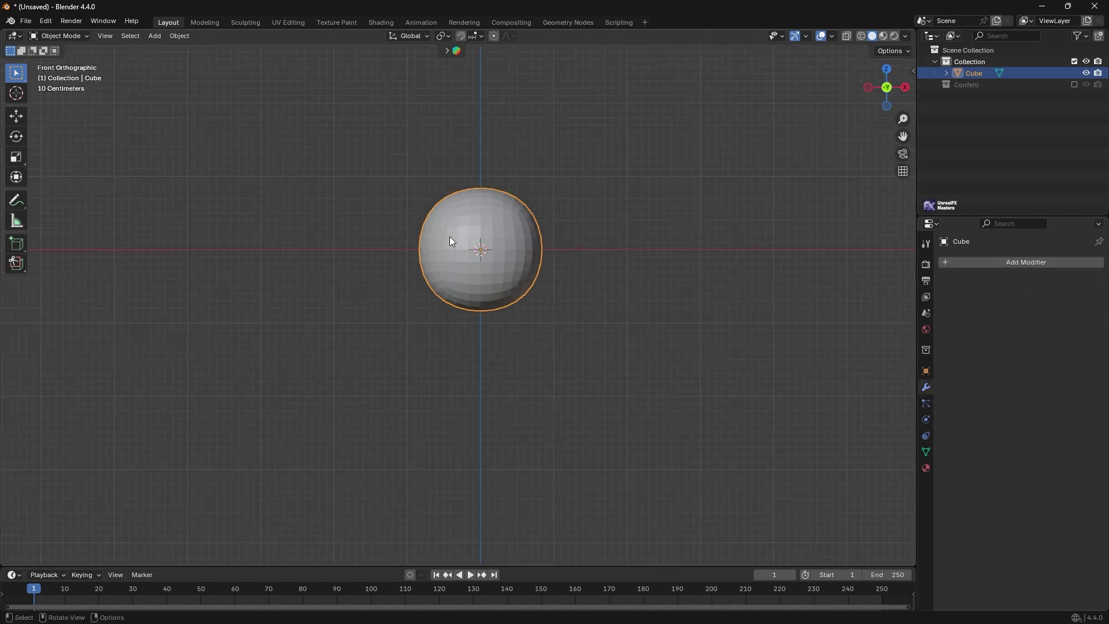
key("Tab")
key("alt+z")
scroll(565, 297, "up", 3)
left_click_drag(702, 392, 355, 201)
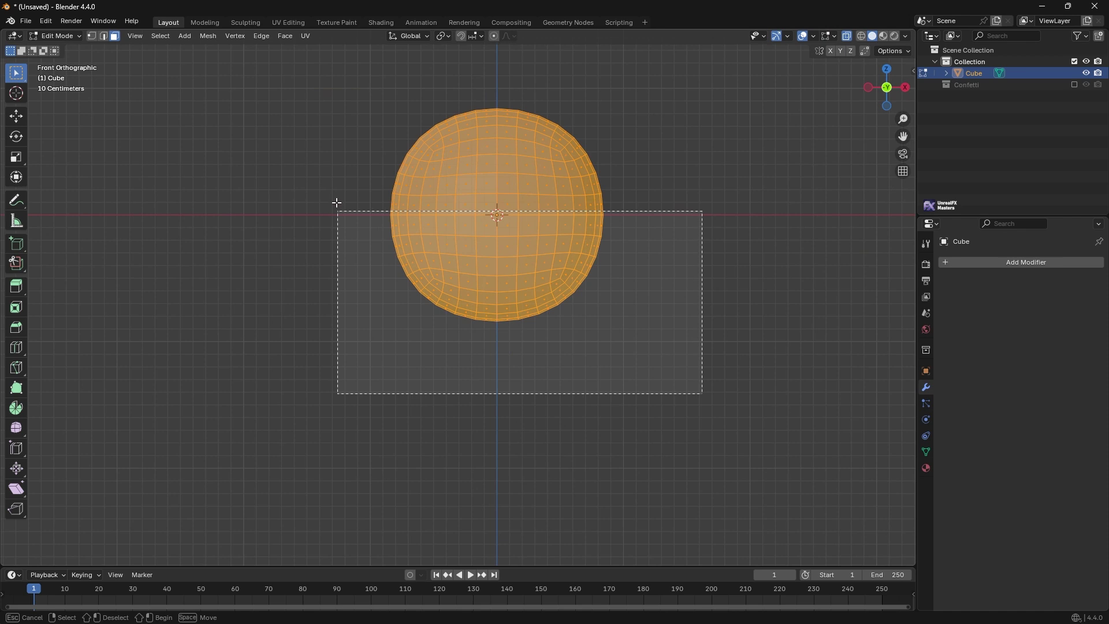
key("1")
key("x")
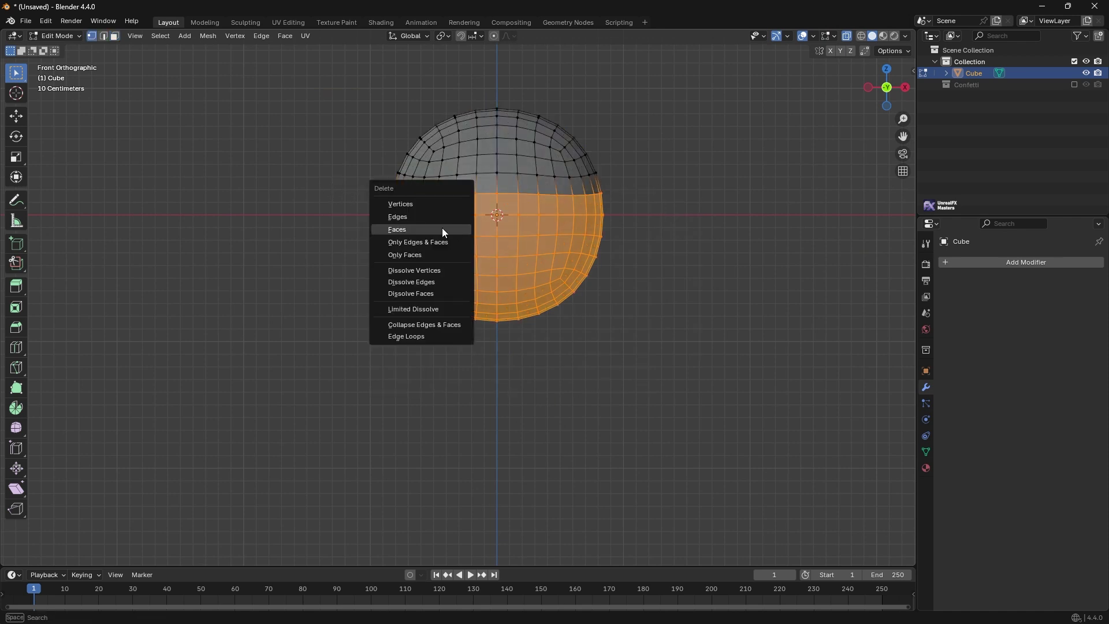
left_click(397, 203)
Move the remaining dome along Z so its base sits on the ground line
key("a")
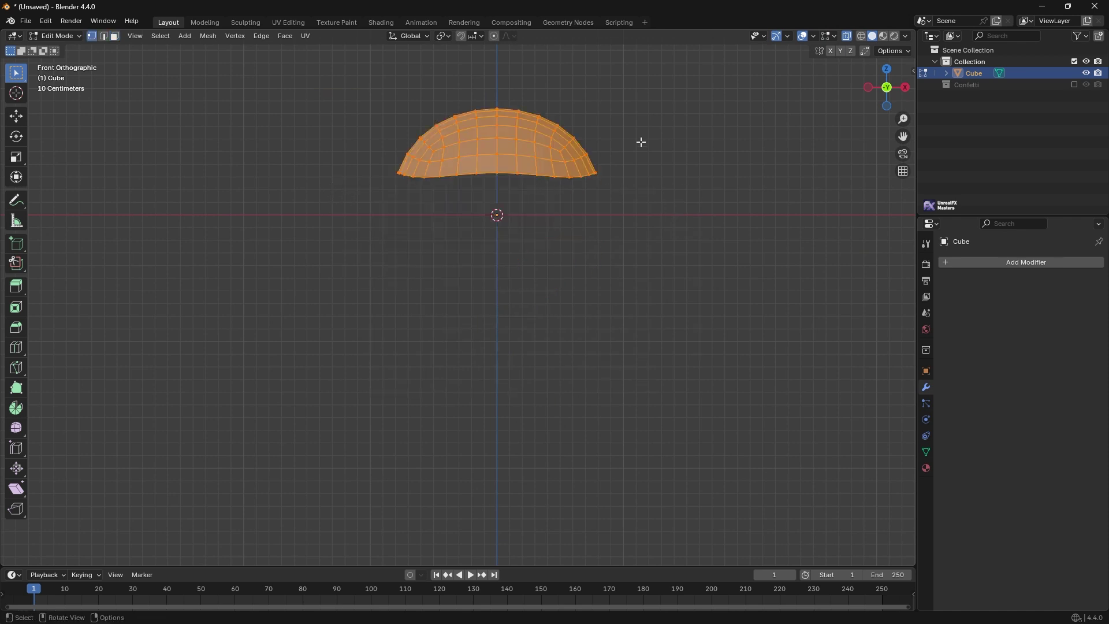
key("g")
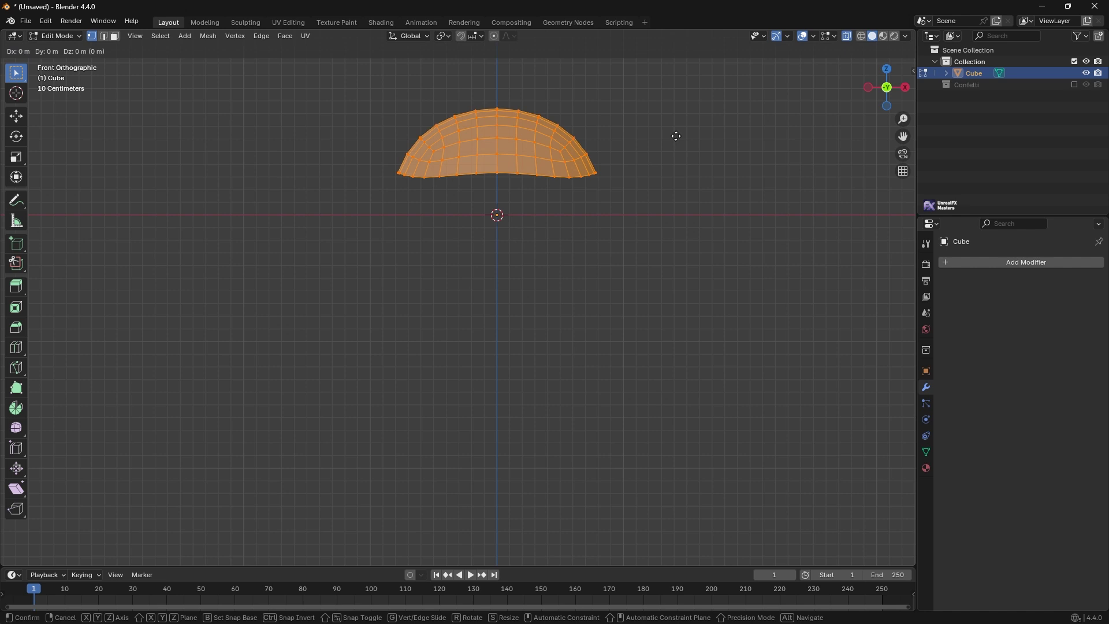
key("z")
left_click(682, 178)
Flatten the dome to zero height along Z and return to Object Mode
key("s")
key("z")
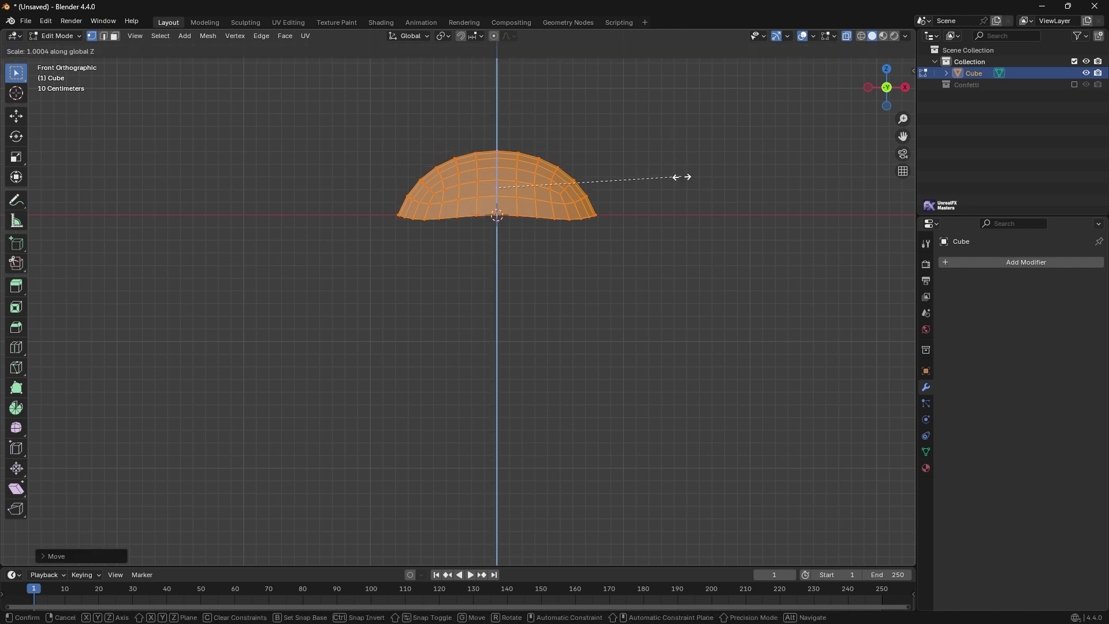
key("0")
key("Return")
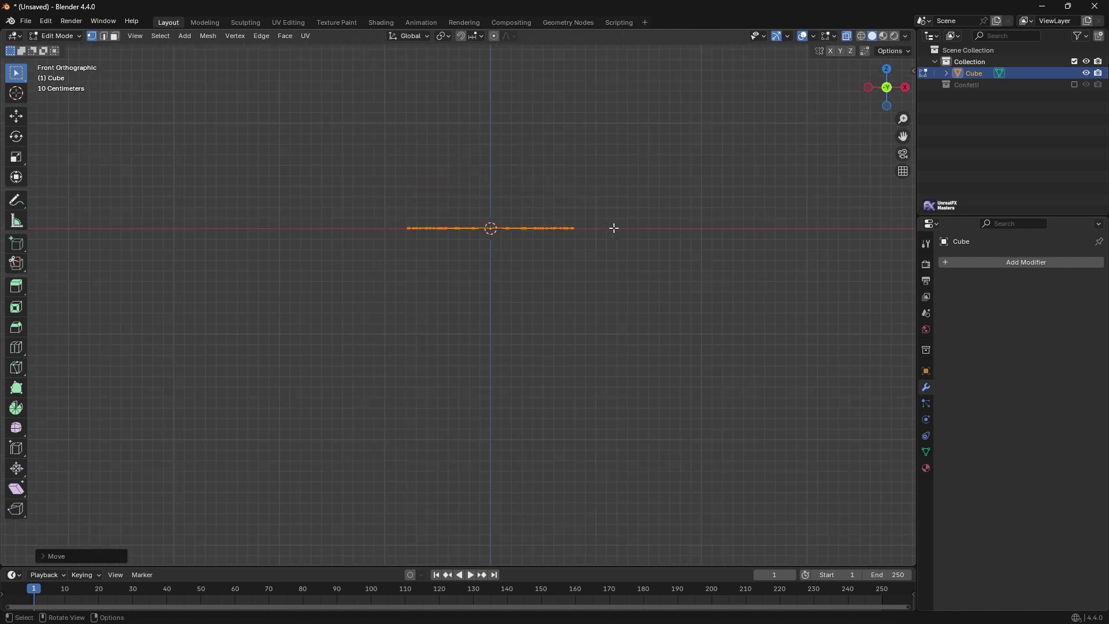
key("Tab")
key("ctrl+a")
mouse_move(612, 228)
middle_mouse_down()
mouse_move(530, 264)
mouse_move(529, 321)
middle_mouse_up()
left_click(529, 264)
scroll(517, 291, "up", 2)
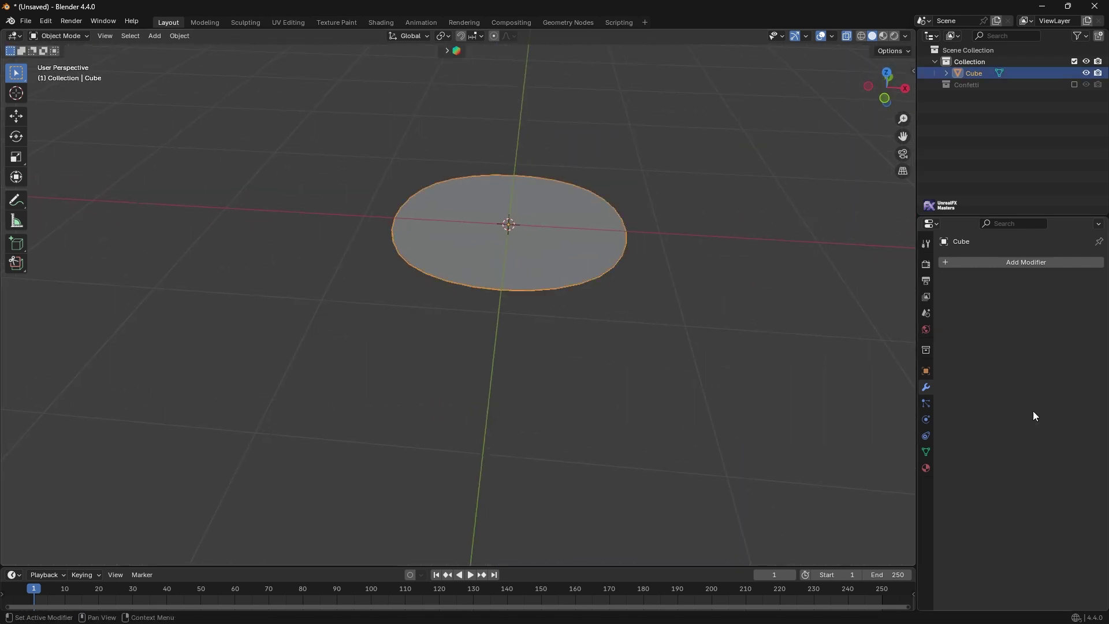
Add a particle system to the disc: Number 150, End frame 1, Lifetime 100
left_click(926, 405)
left_click(1099, 263)
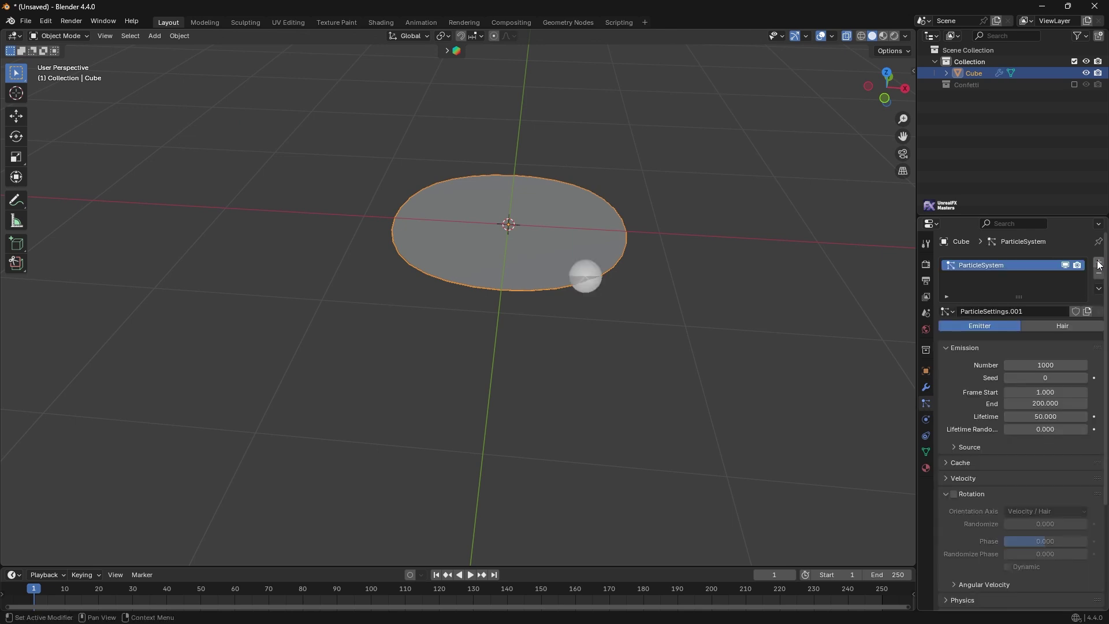
left_click(1029, 364)
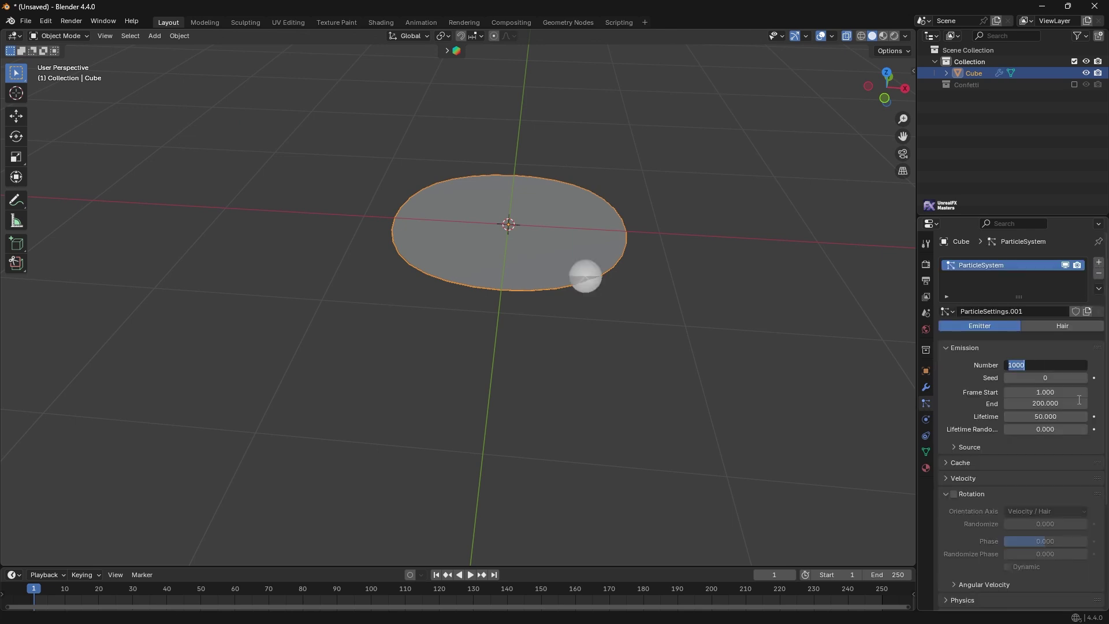
type("150")
key("Return")
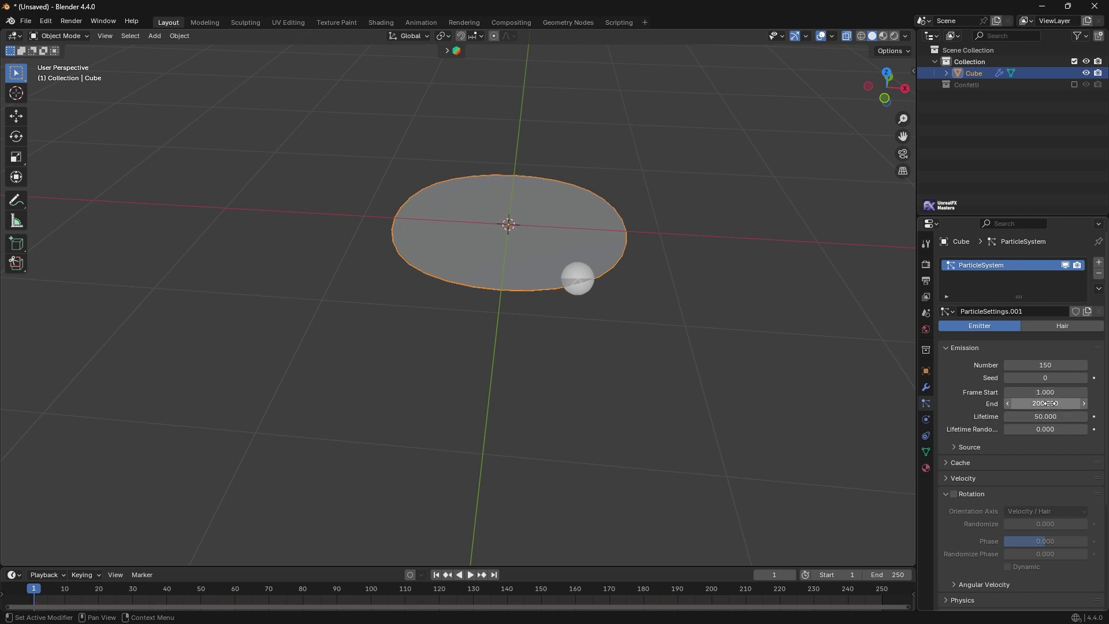
left_click(1047, 403)
type("1")
key("Return")
left_click(1053, 417)
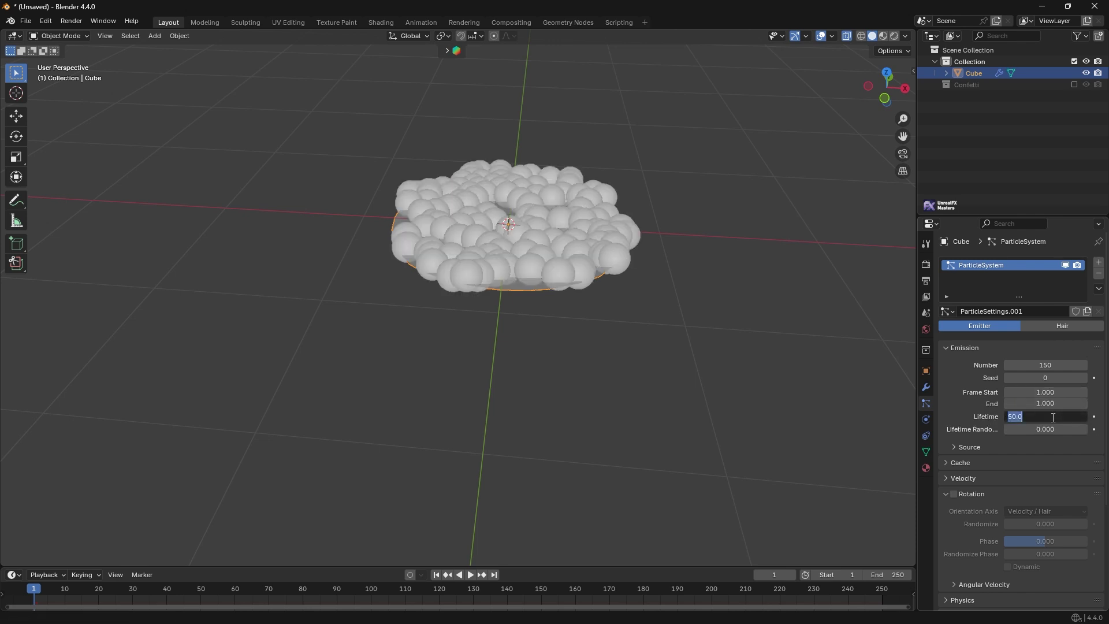
type("100")
key("Return")
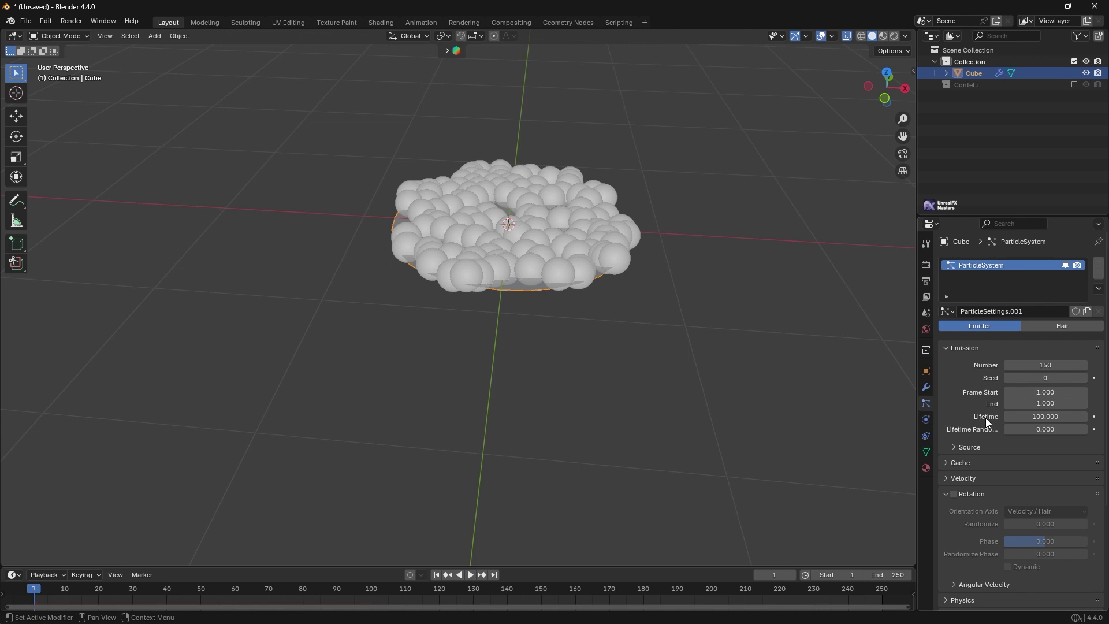
scroll(964, 376, "down", 3)
scroll(984, 361, "down", 2)
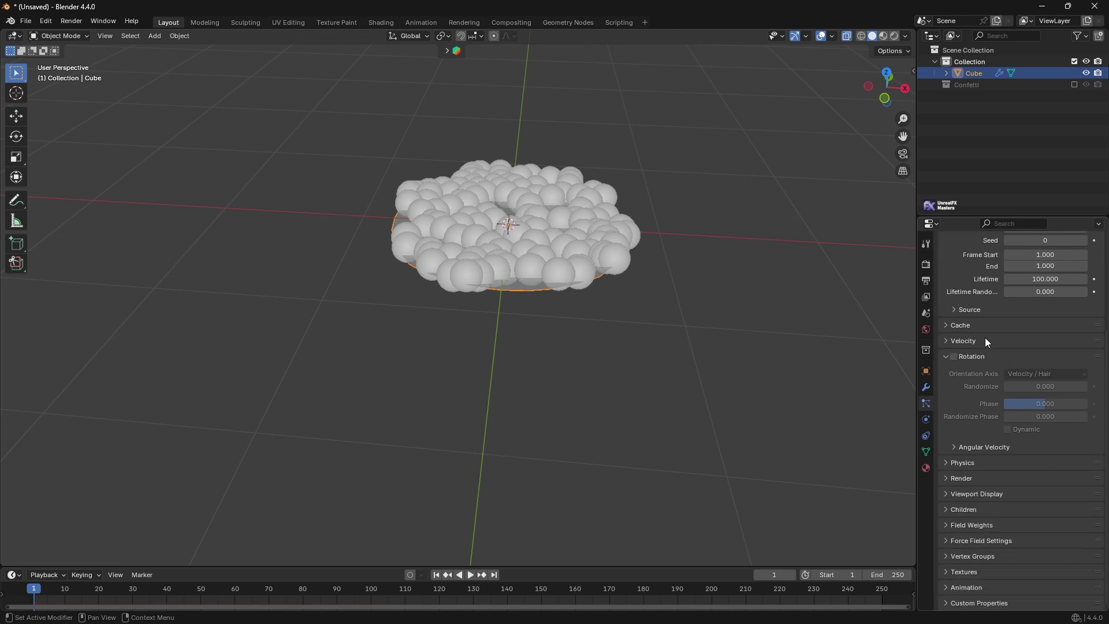
Set particle velocity to Normal 7 m/s, Tangent 1 m/s and Randomize 2
left_click(946, 339)
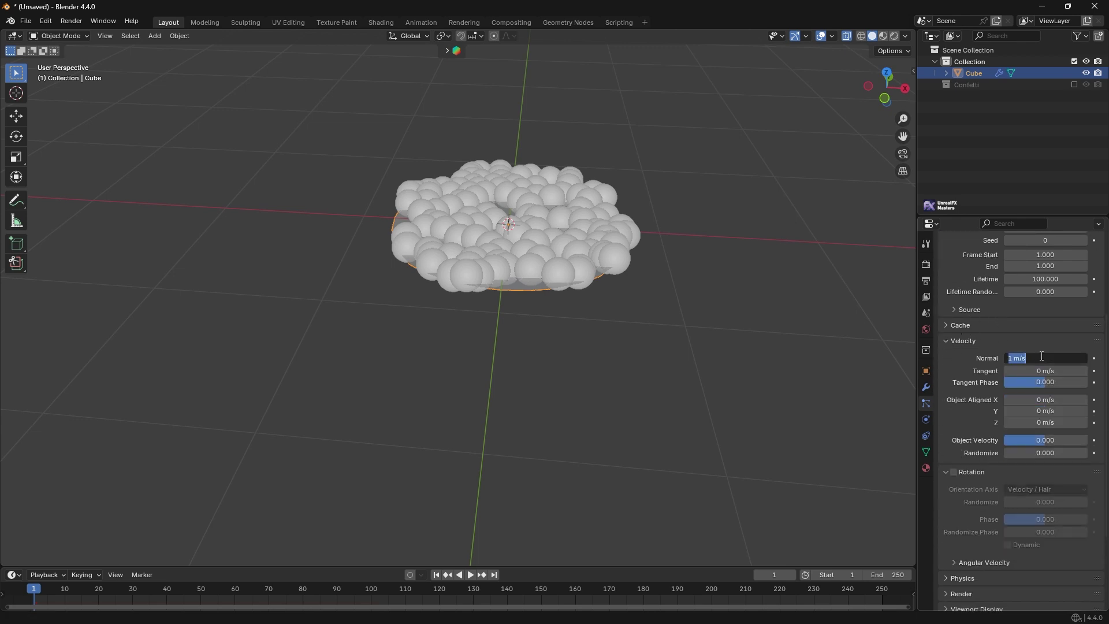
type("7")
key("Return")
left_click_drag(1040, 371, 1044, 371)
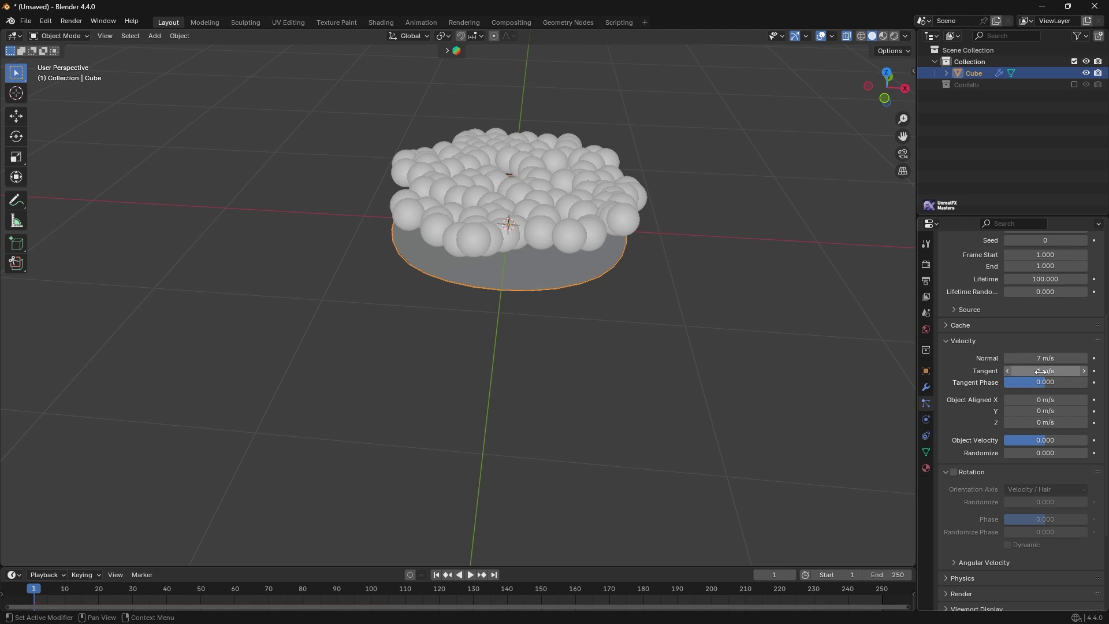
left_click(1040, 454)
type("2")
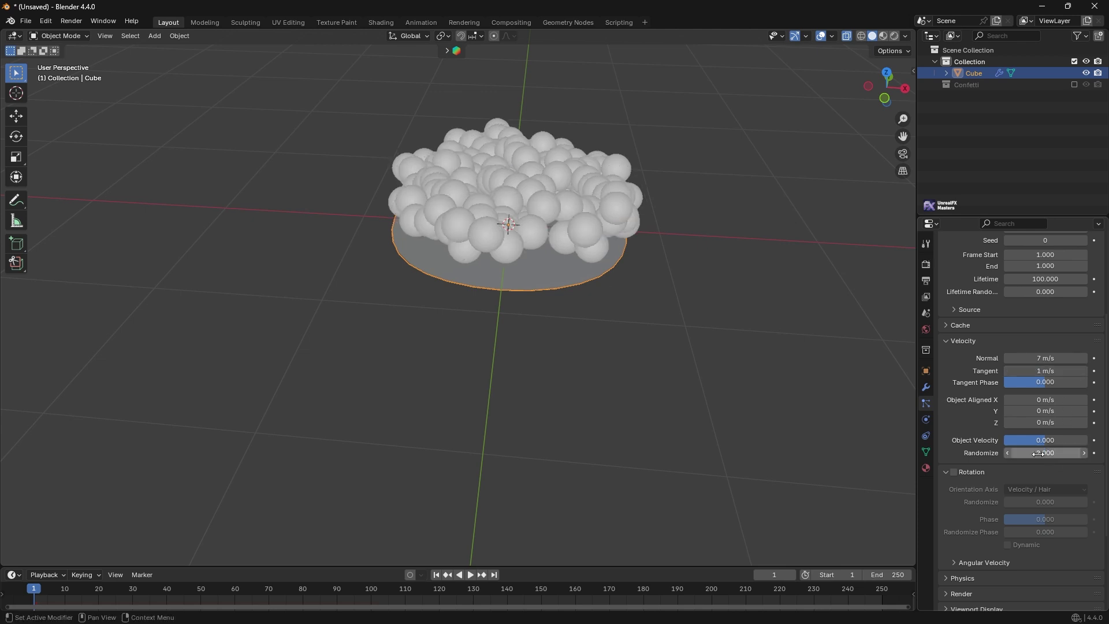
key("Return")
scroll(981, 403, "down", 2)
scroll(974, 373, "down", 2)
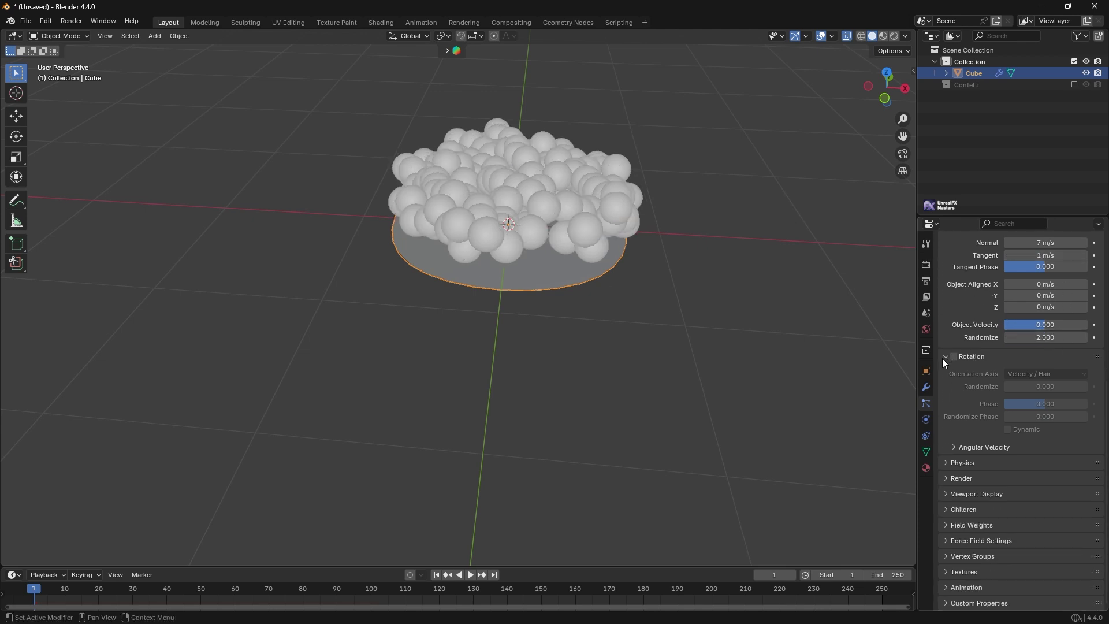
left_click(944, 357)
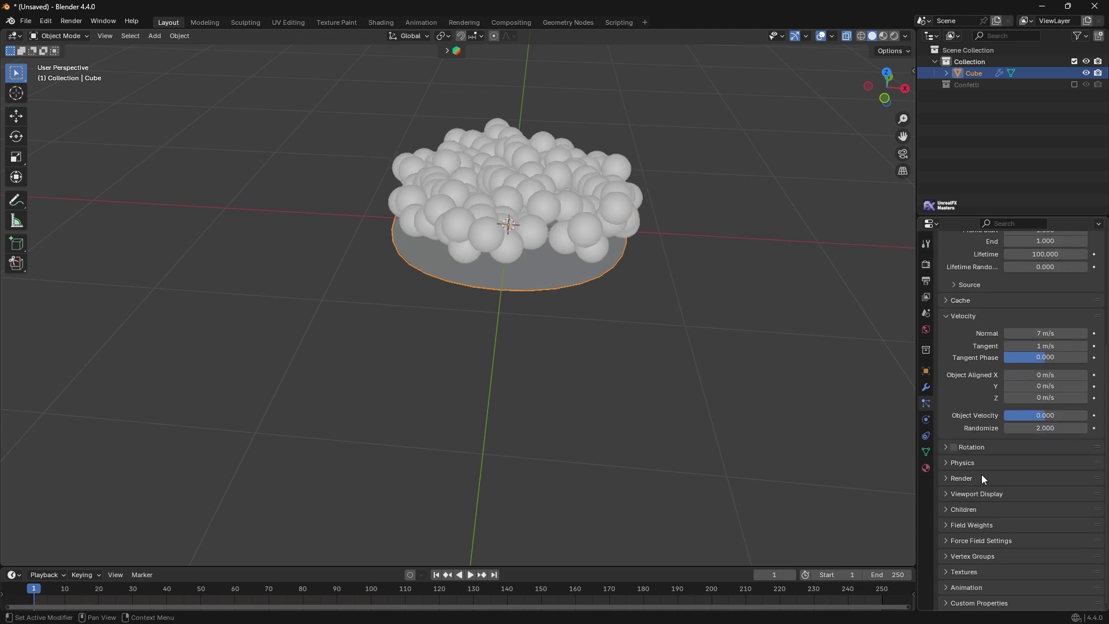
Render the particles as instances of the Confetti collection
left_click(945, 478)
scroll(962, 474, "down", 2)
left_click(1032, 427)
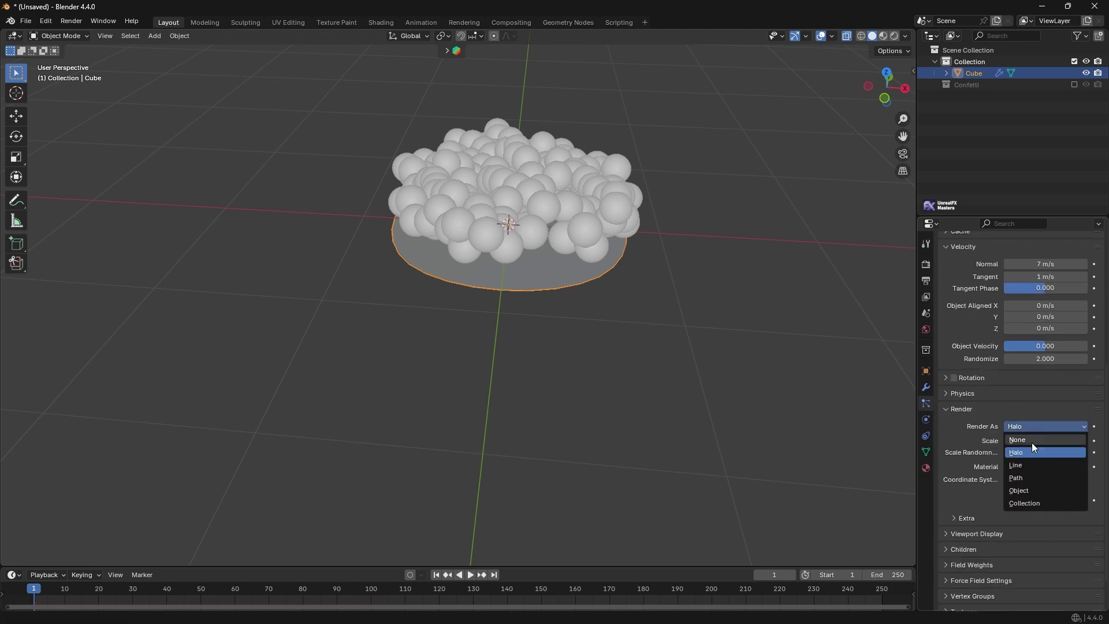
left_click(1027, 505)
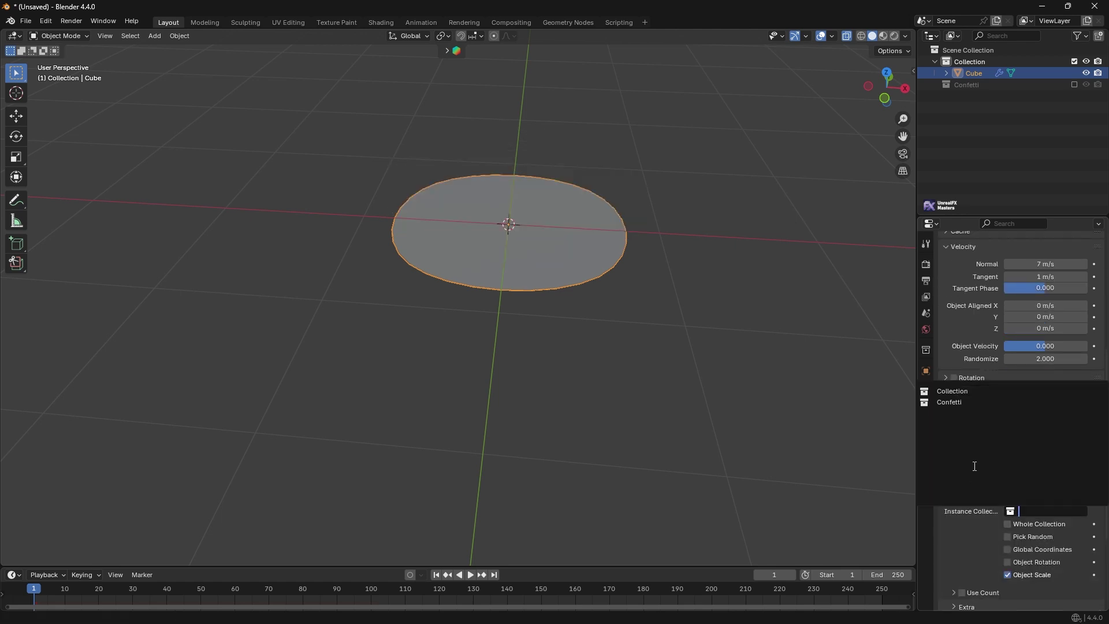
left_click(953, 402)
scroll(982, 519, "down", 1)
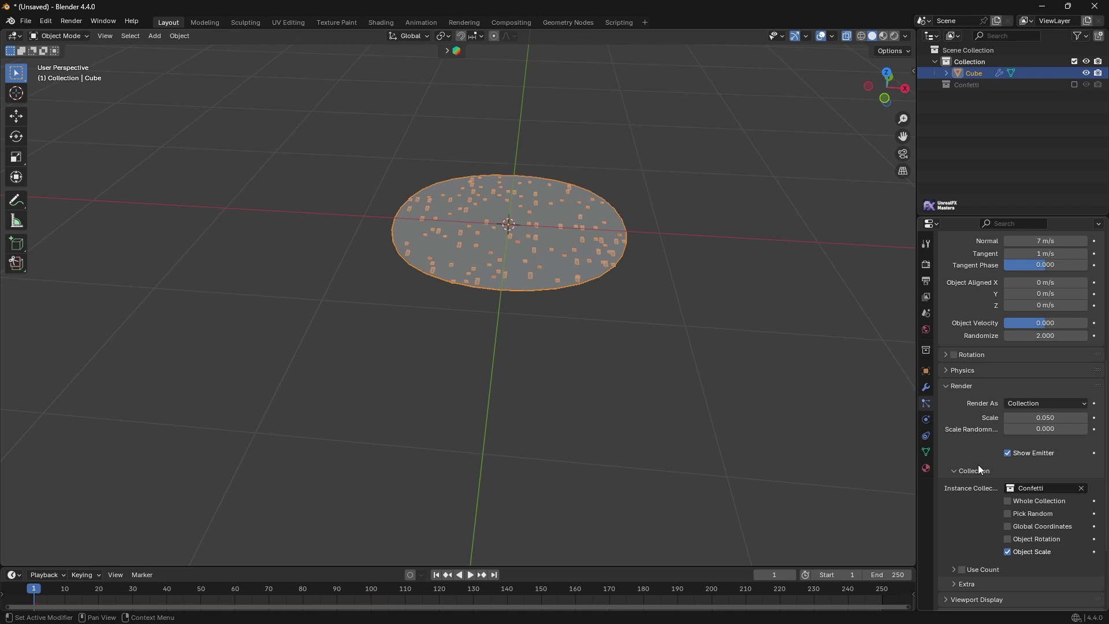
Set particle scale to 0.2 with 0.5 scale randomness
left_click(1031, 416)
type("2")
key("Return")
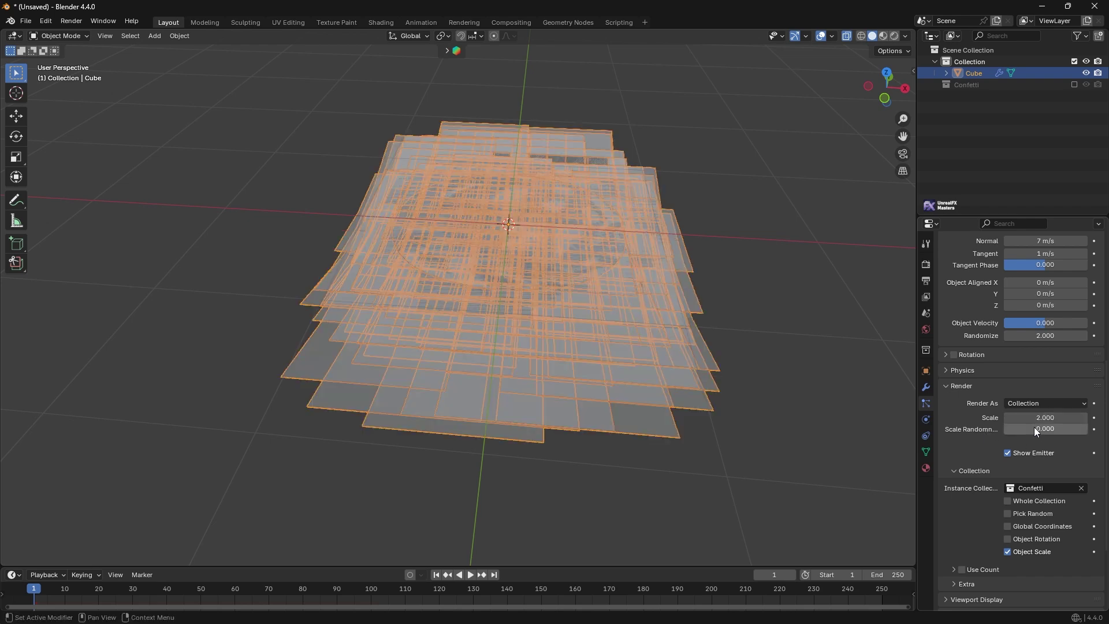
left_click(1034, 427)
type("0.05")
key("Return")
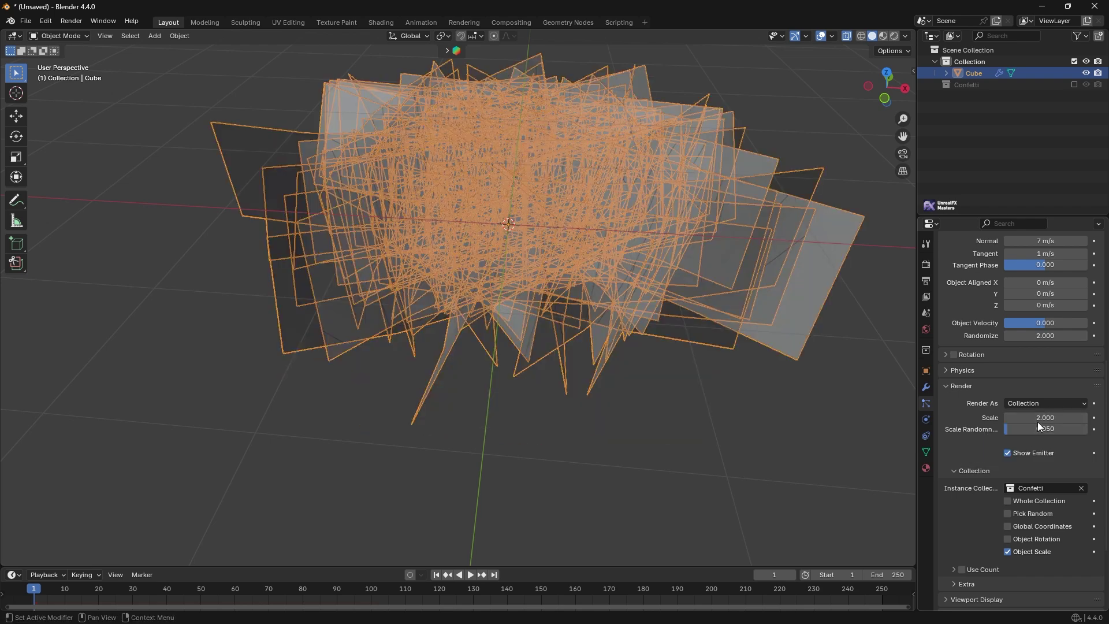
left_click(1038, 418)
type(".2")
key("Return")
left_click(1049, 426)
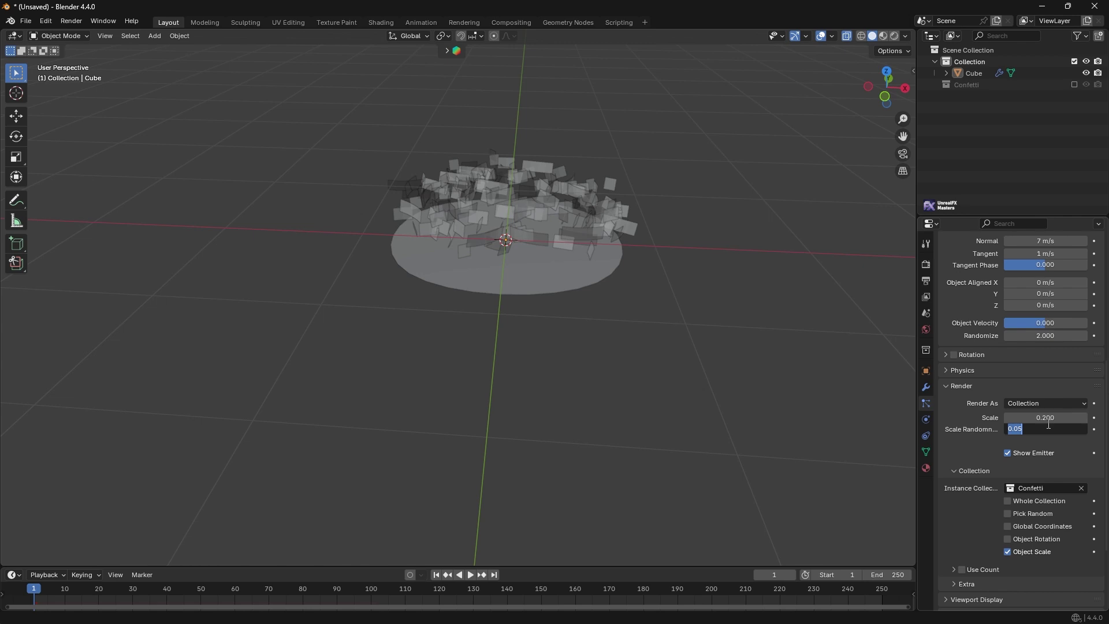
type("0.5")
type("00")
key("Return")
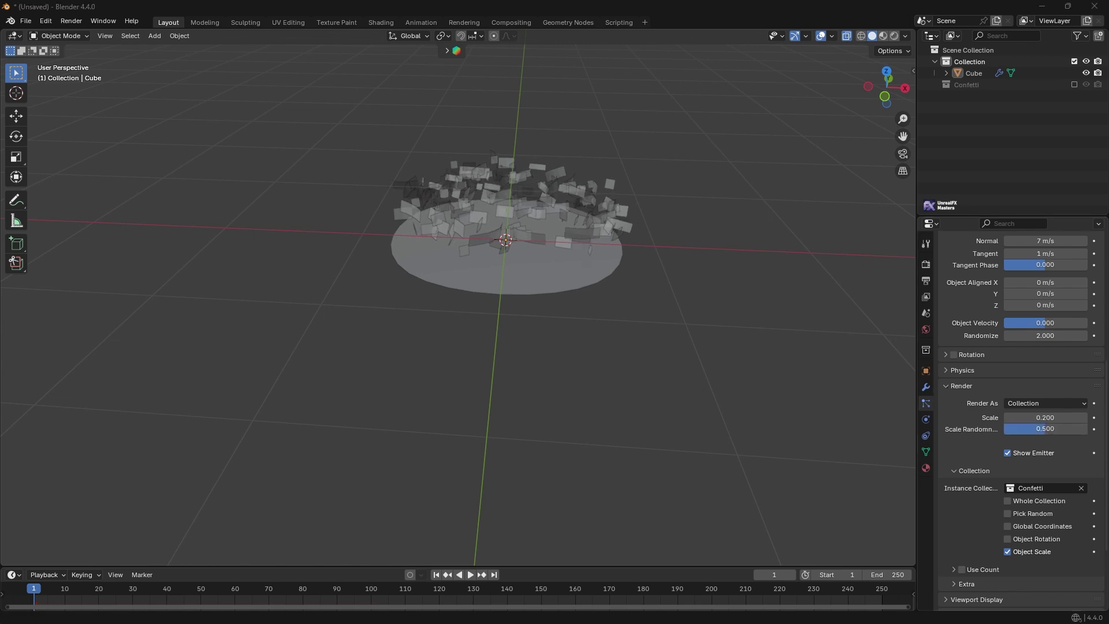
Turn off Show Emitter under both Render and Viewport Display
left_click(1009, 453)
scroll(971, 440, "down", 2)
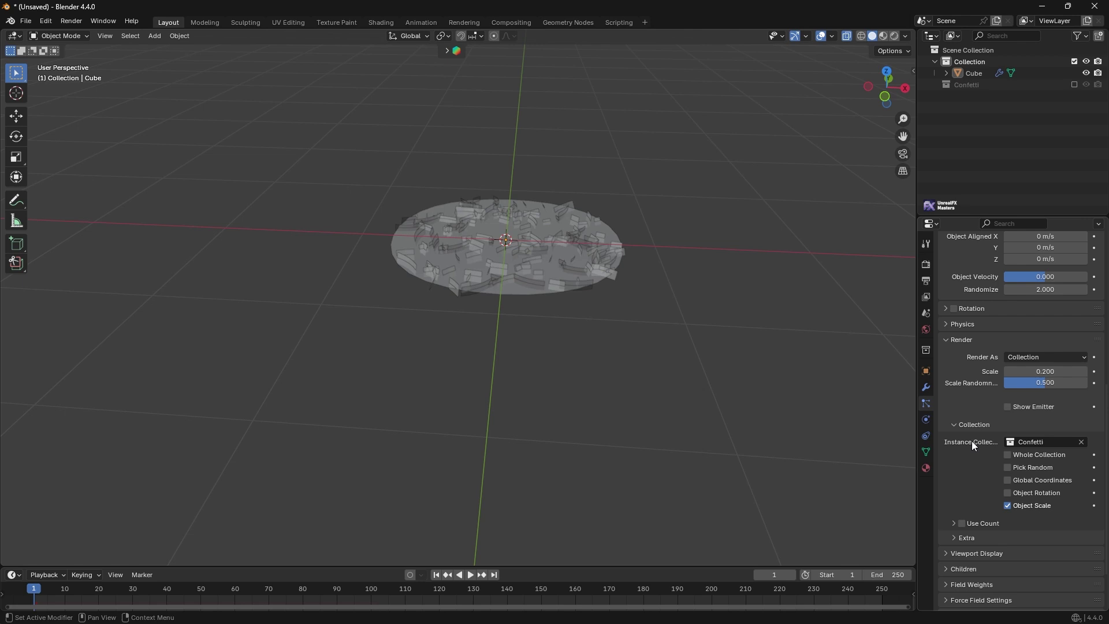
scroll(971, 440, "down", 2)
left_click(946, 493)
scroll(1022, 439, "down", 2)
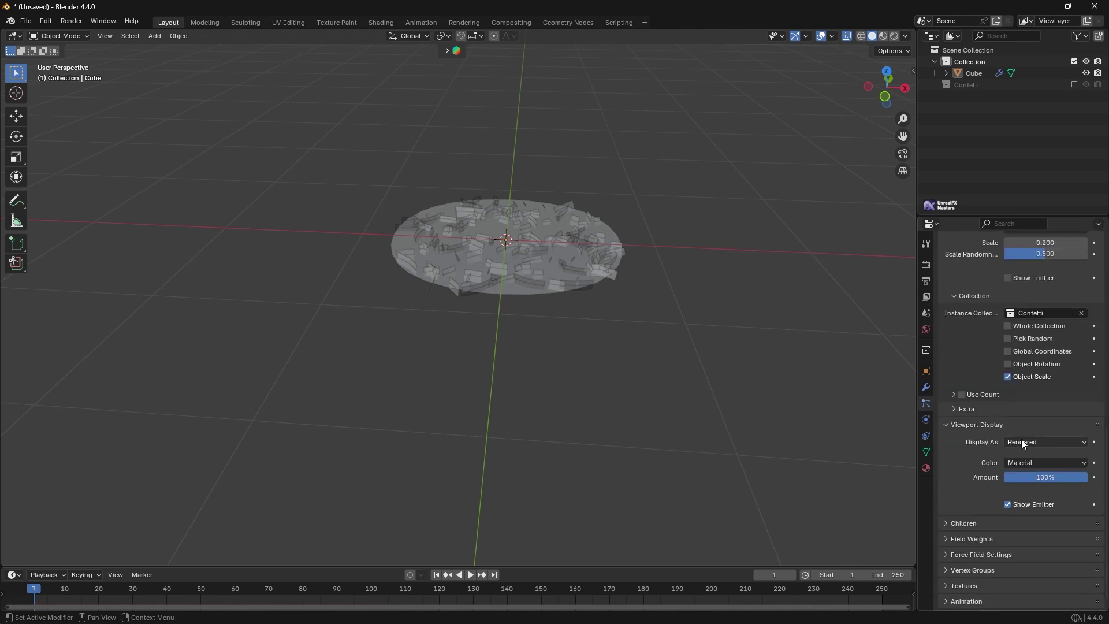
left_click(1009, 505)
scroll(996, 372, "up", 2)
scroll(980, 457, "up", 2)
scroll(986, 408, "up", 1)
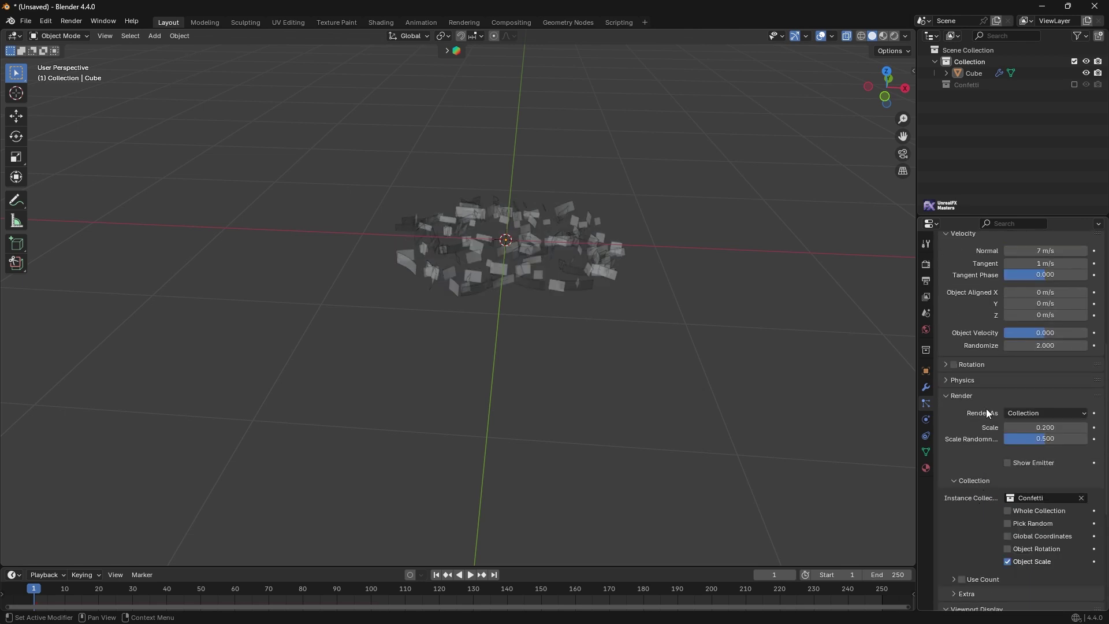
Enable particle rotation with Randomize 1, Randomize Phase 2 and angular velocity amount 20
left_click(954, 365)
left_click(944, 364)
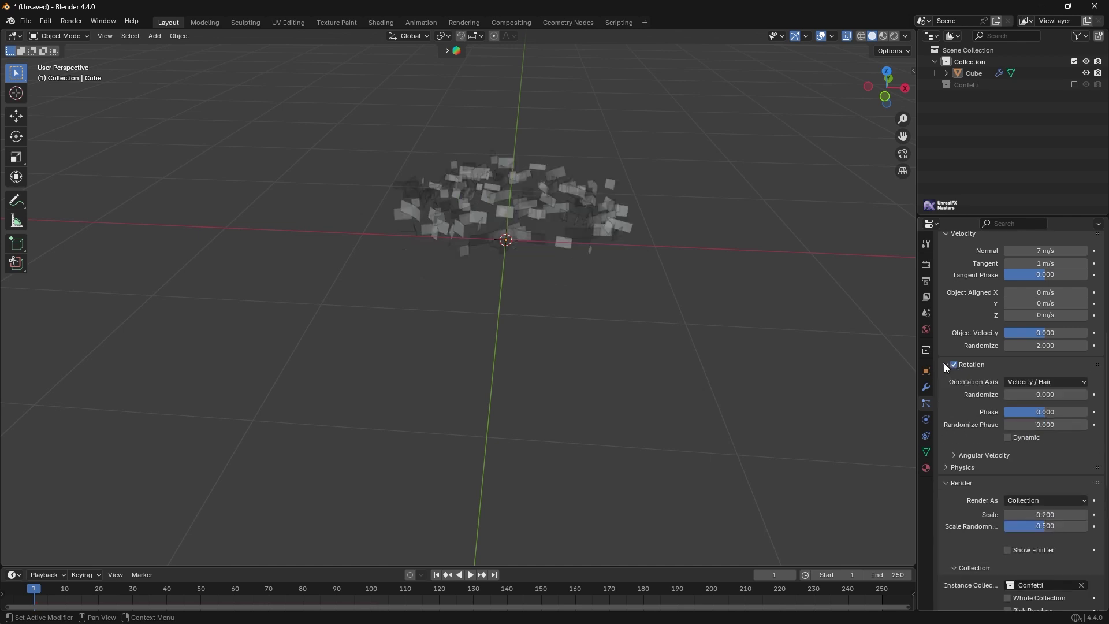
left_click(1036, 392)
type("1")
key("Return")
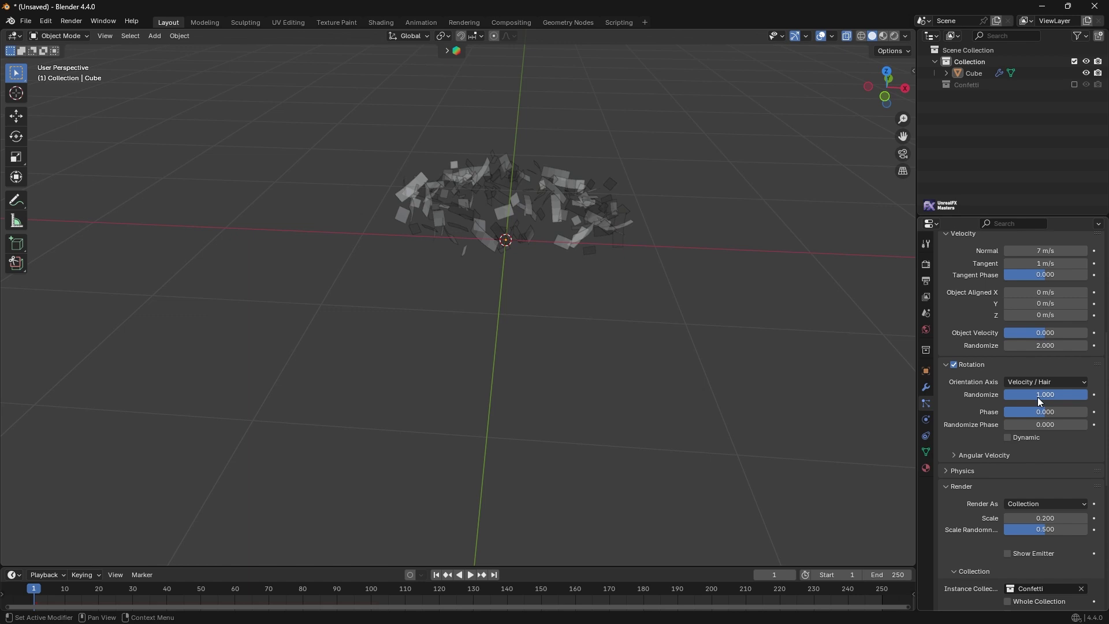
left_click(1044, 423)
type("2")
key("Return")
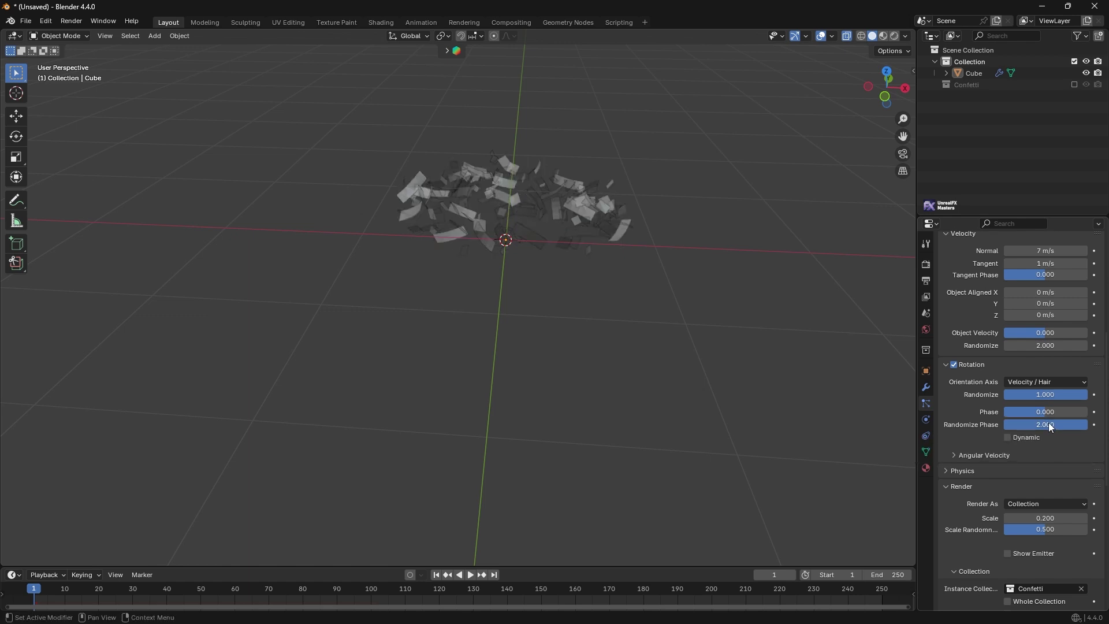
scroll(995, 437, "down", 1)
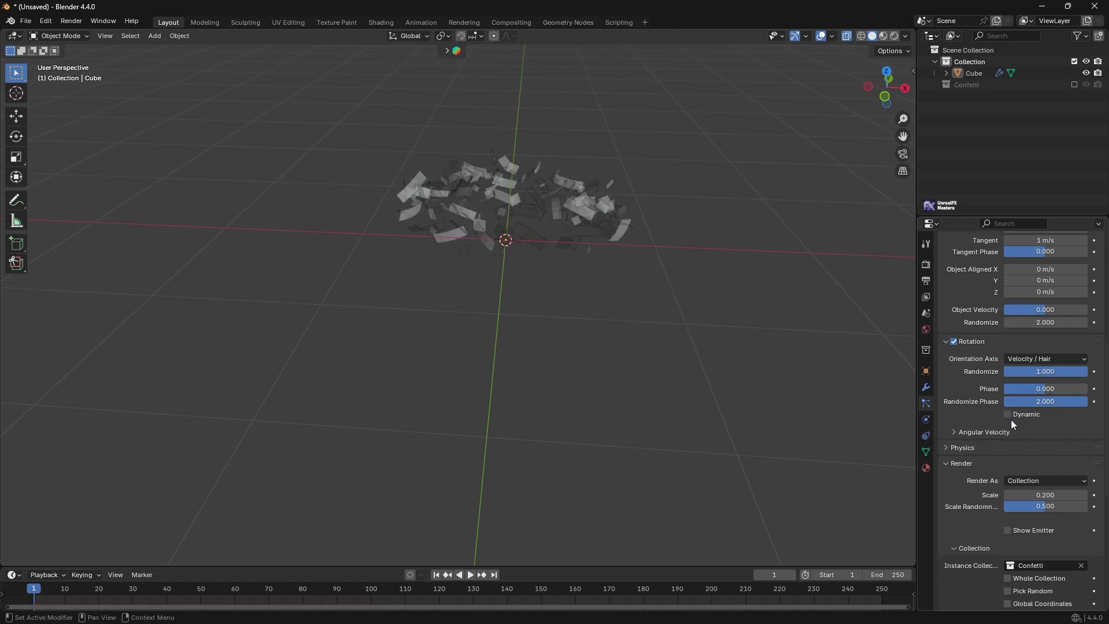
left_click(953, 430)
scroll(987, 422, "down", 2)
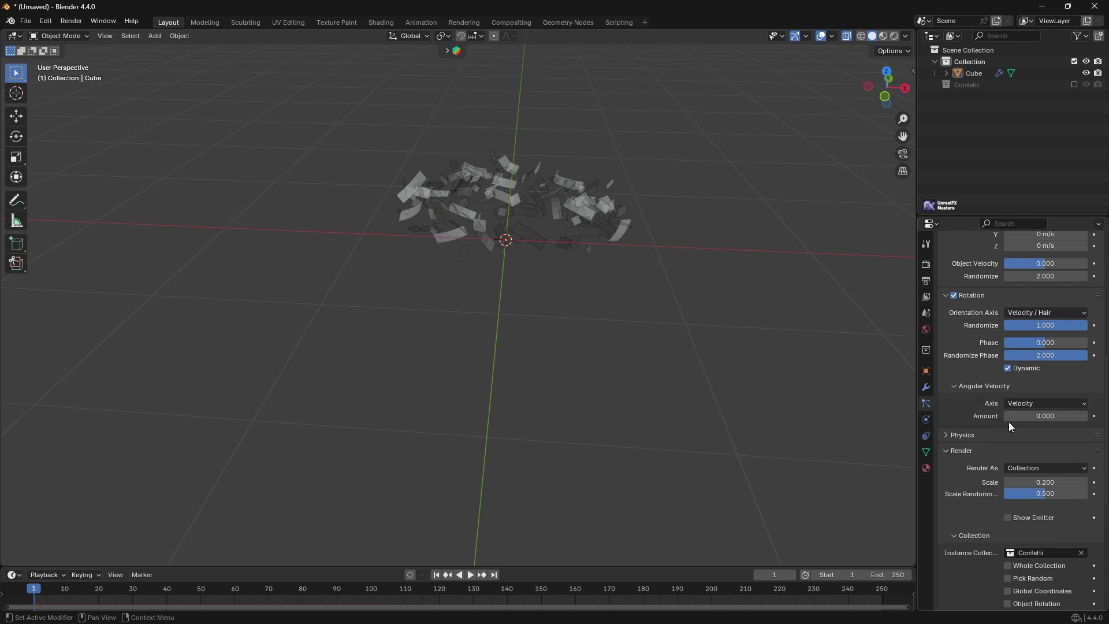
left_click(1033, 415)
key("Return")
middle_click_drag(508, 282, 512, 320)
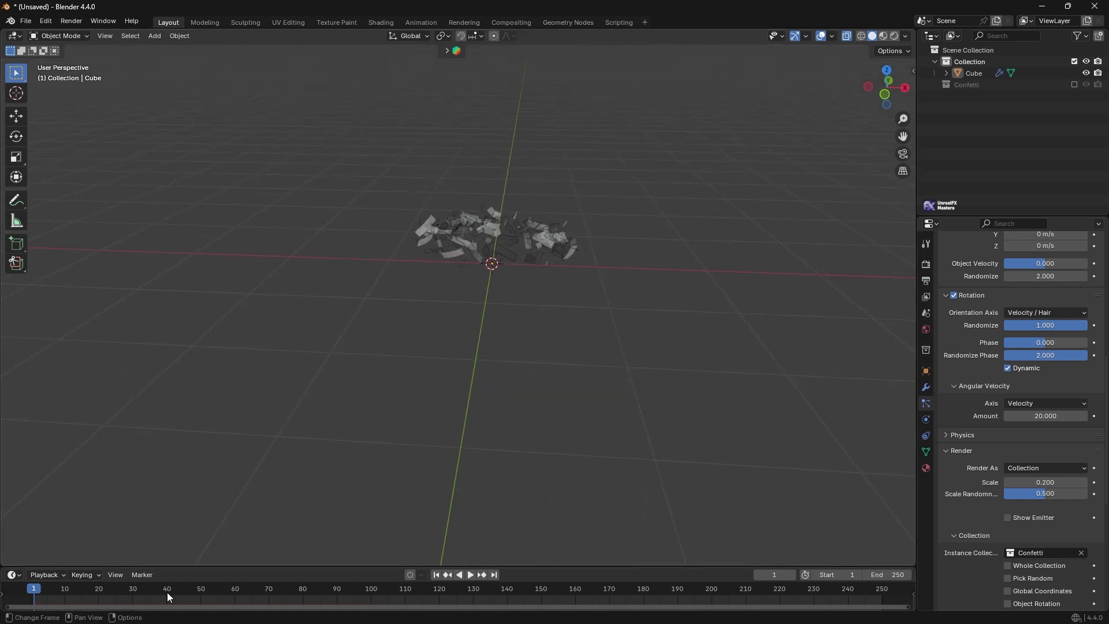
key("space")
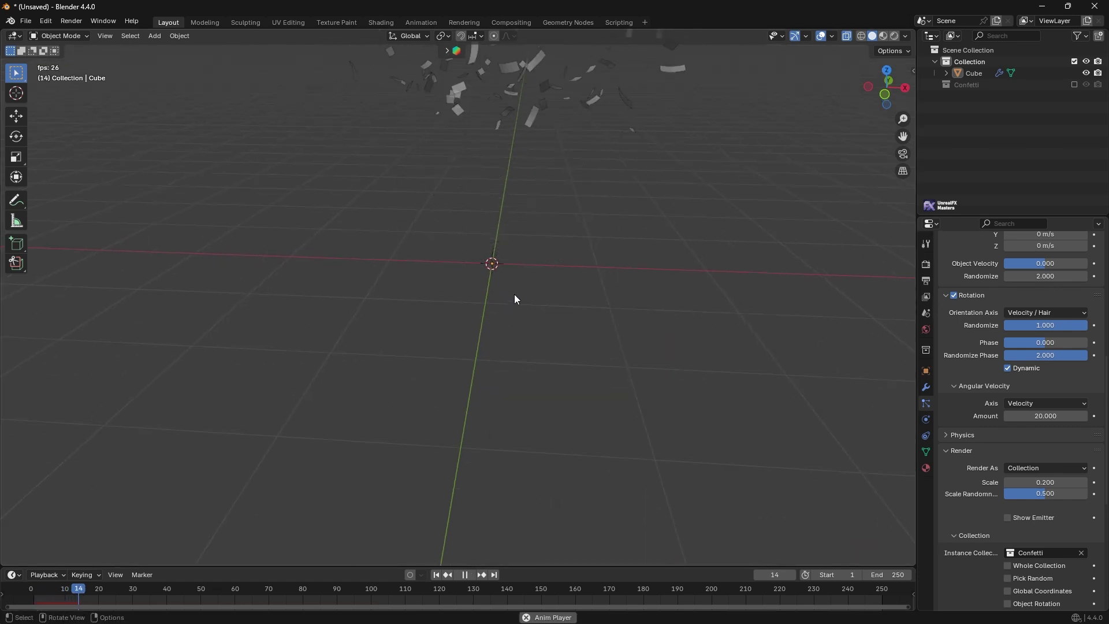
key("space")
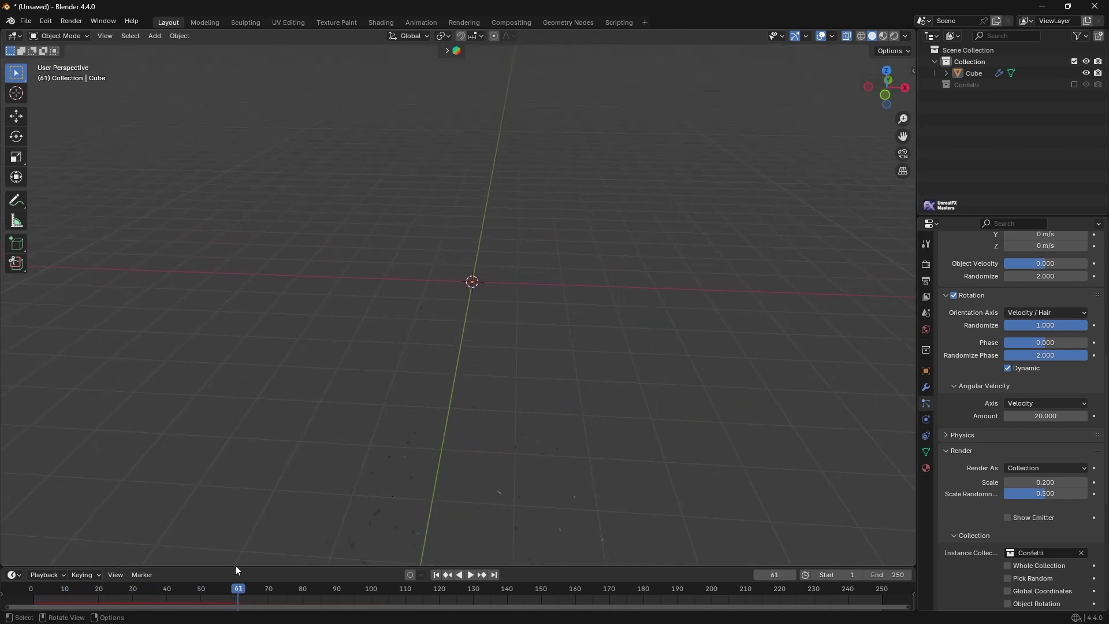
left_click_drag(236, 591, 37, 582)
key("space")
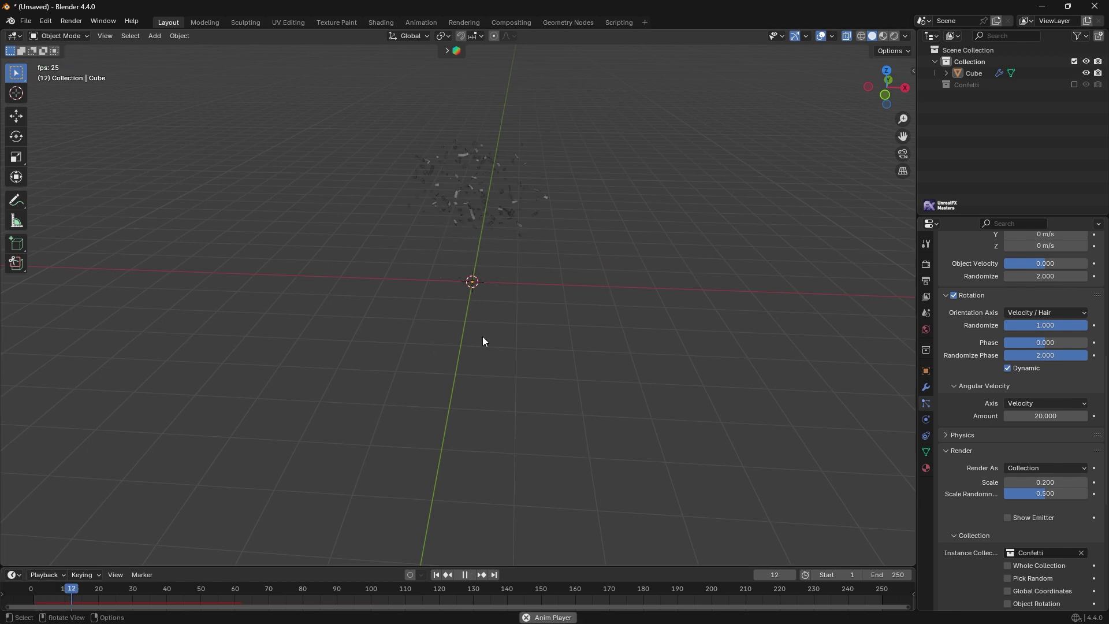
key("space")
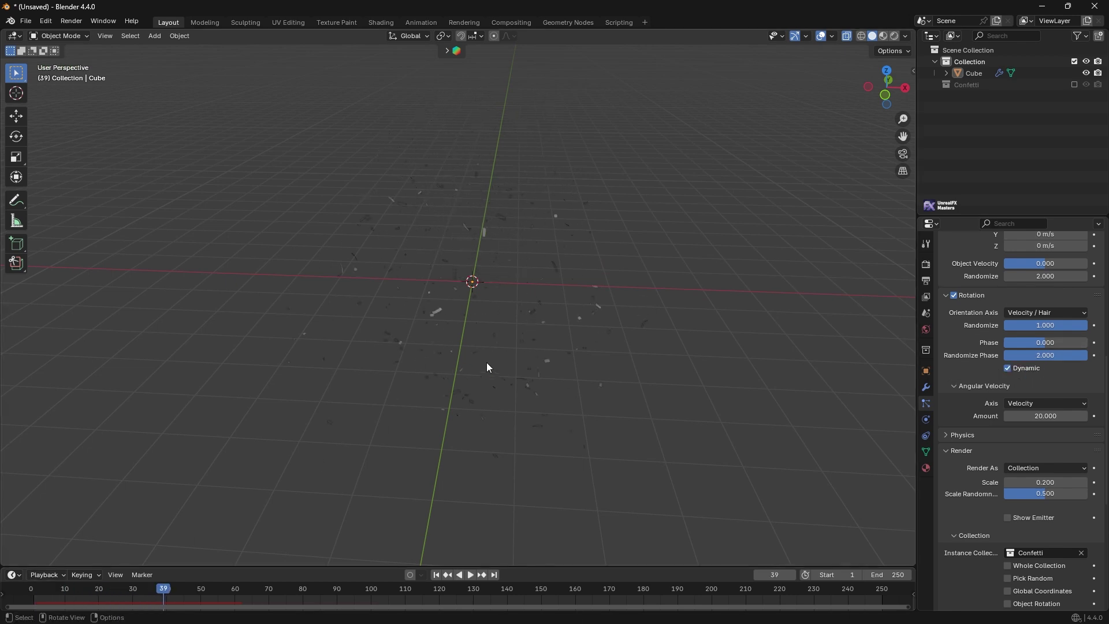
Add a sun light and set its strength to 5
middle_click_drag(487, 368, 483, 328)
key("shift+a")
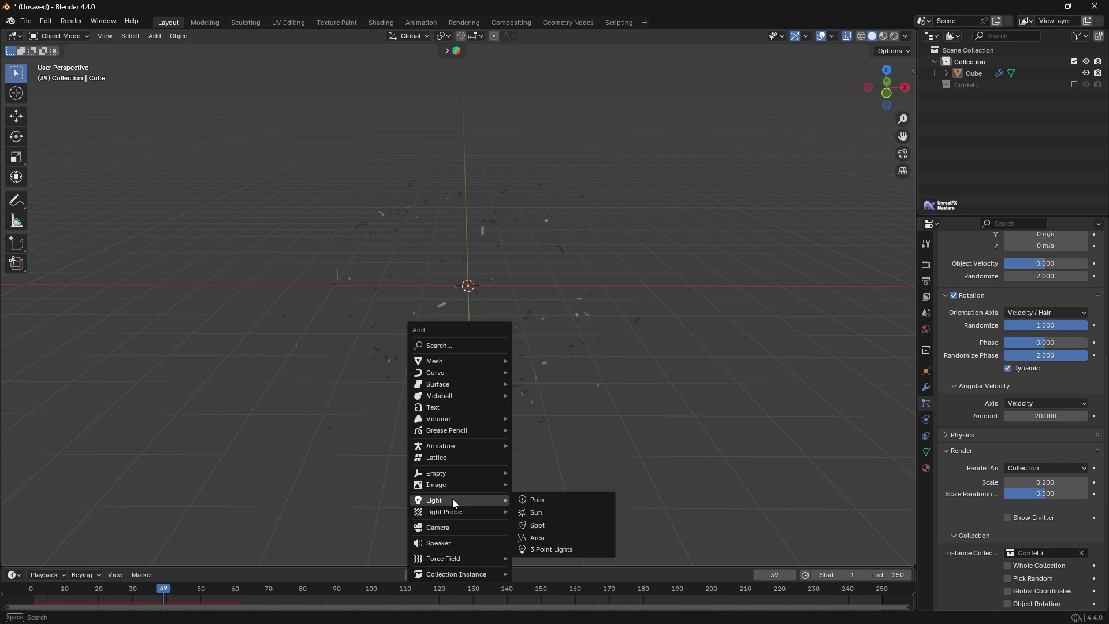
left_click(548, 515)
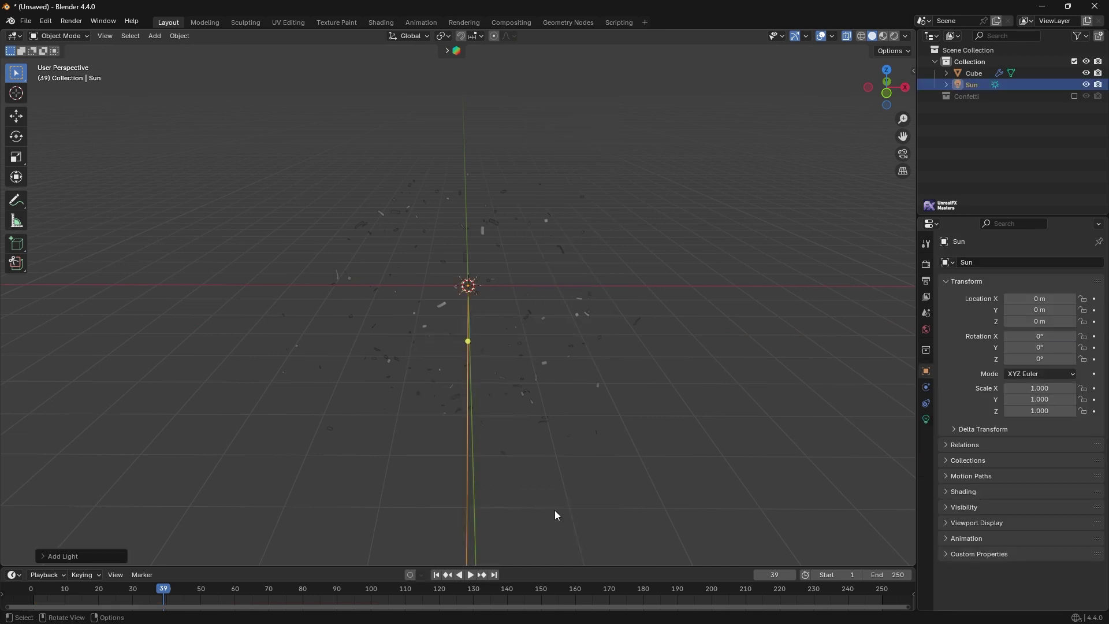
left_click(926, 419)
double_click(1064, 341)
type("5")
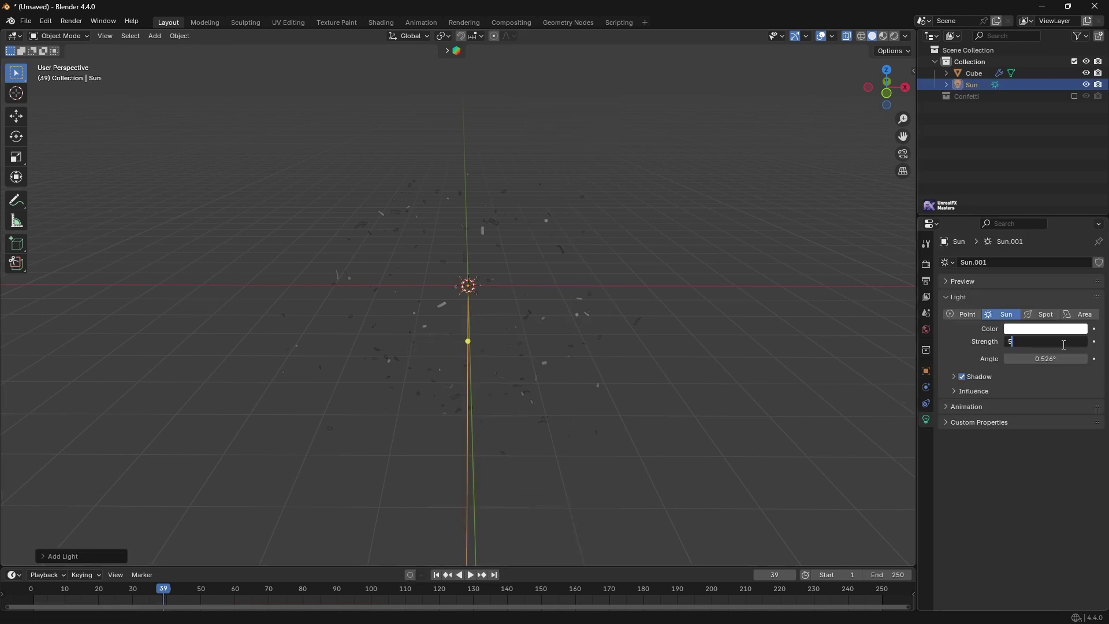
key("Return")
Move the sun off the origin, rotate it about Z, and raise it above the confetti
key("g")
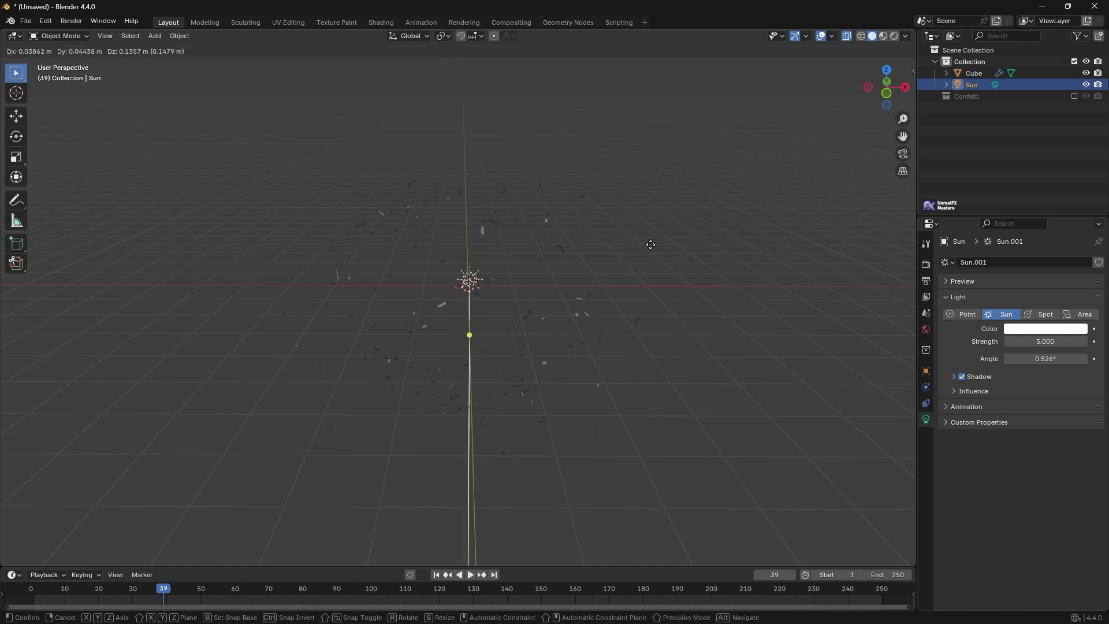
key("KP_7")
left_click(509, 381)
middle_click_drag(509, 380, 494, 312)
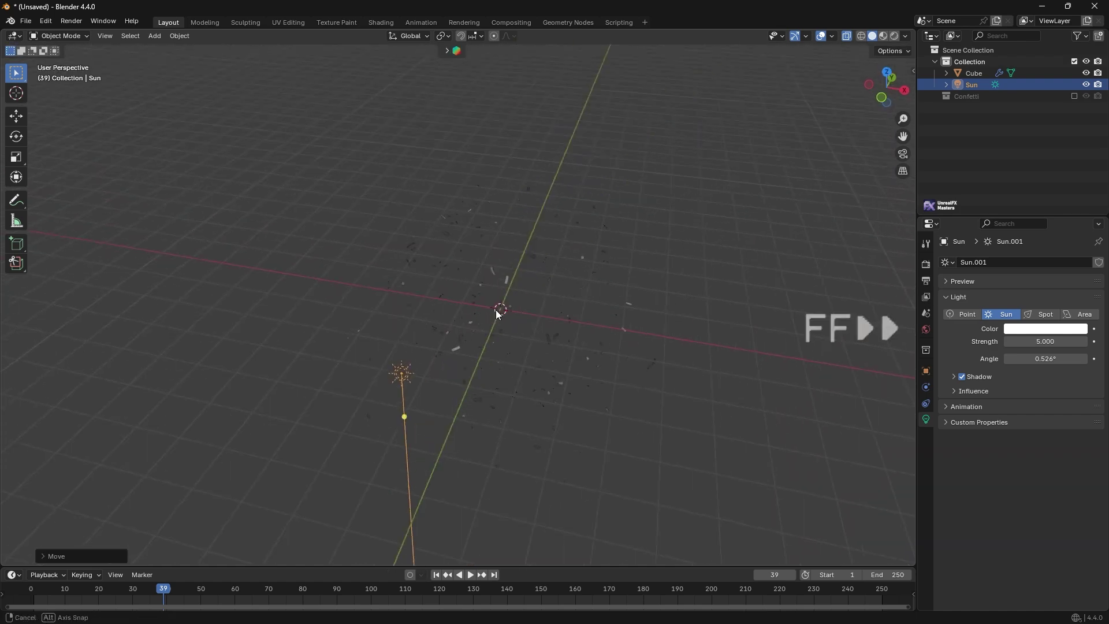
key("r")
key("z")
left_click(497, 294)
key("KP_7")
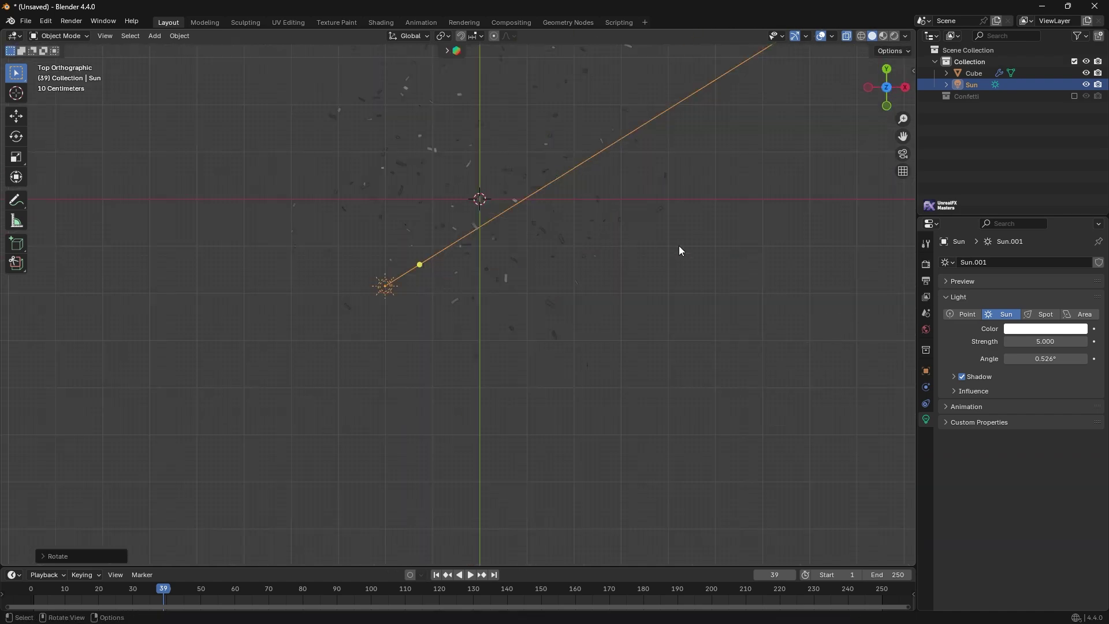
mouse_move(515, 262)
middle_mouse_down()
mouse_move(468, 265)
mouse_move(627, 269)
middle_mouse_up()
key("g")
key("z")
left_click(461, 286)
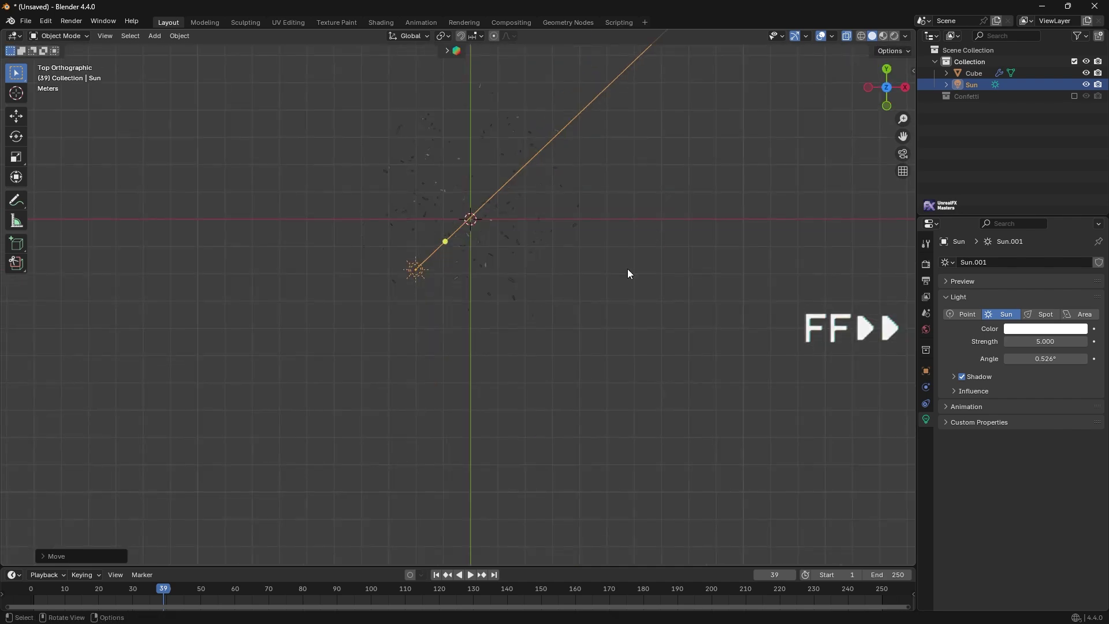
Duplicate the sun, then raise and rotate the copy on the other side
key("shift+d")
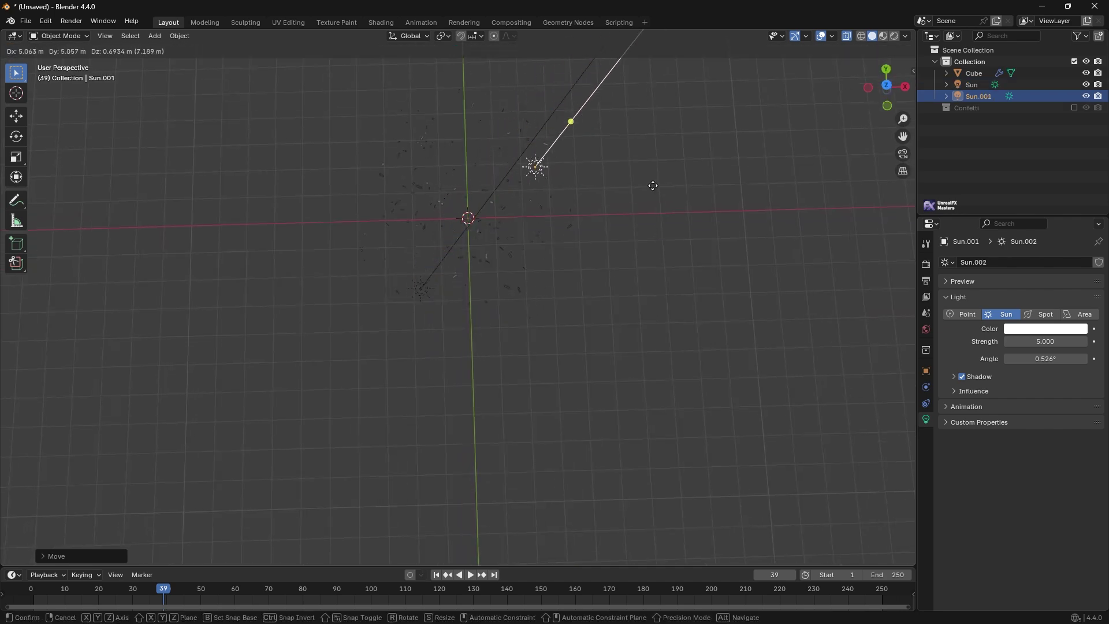
left_click(652, 185)
middle_click_drag(652, 186, 601, 137)
key("g")
key("z")
left_click(614, 556)
middle_click_drag(613, 556, 602, 257)
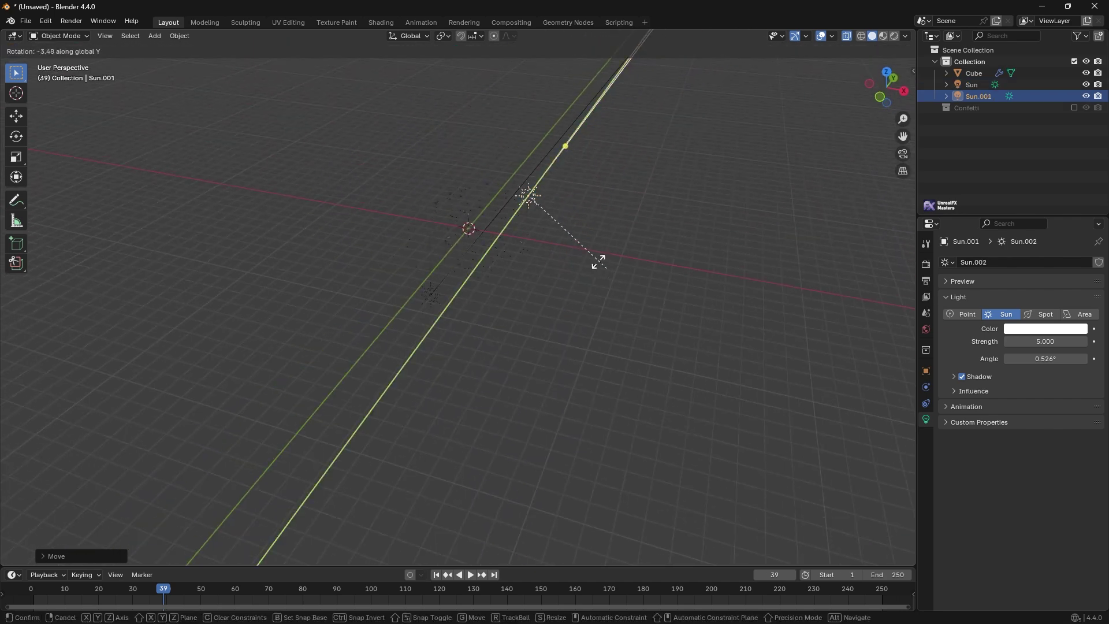
key("r")
key("KP_7")
key("z")
left_click(493, 78)
middle_click_drag(494, 77, 547, 269)
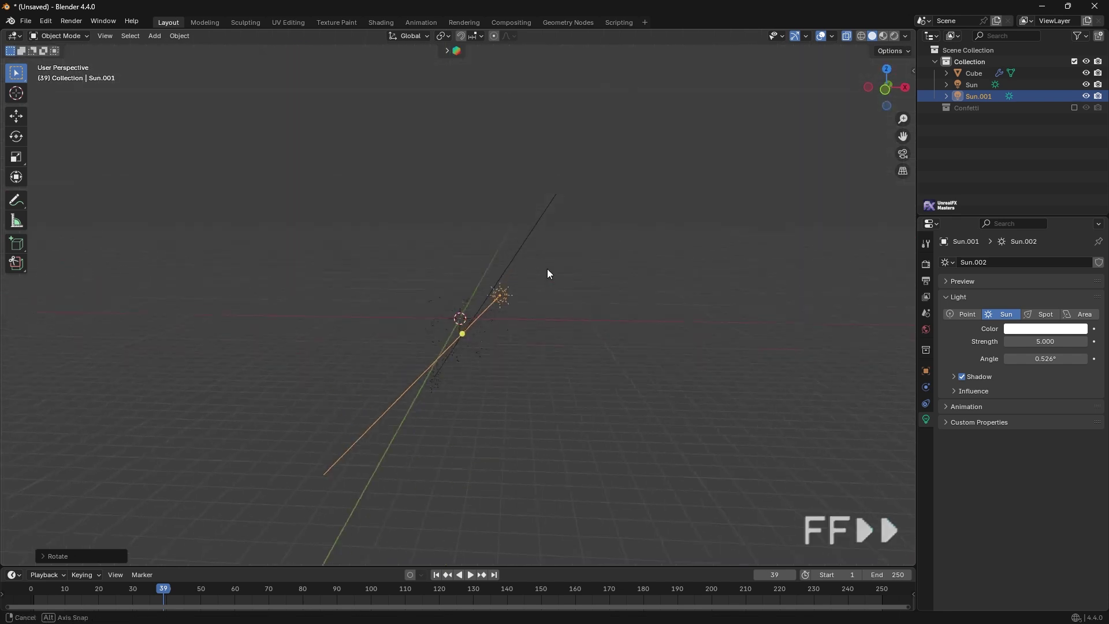
key("KP_1")
Add a camera and look through it
left_click(562, 428)
middle_click_drag(562, 429, 556, 415, "shift")
key("shift+a")
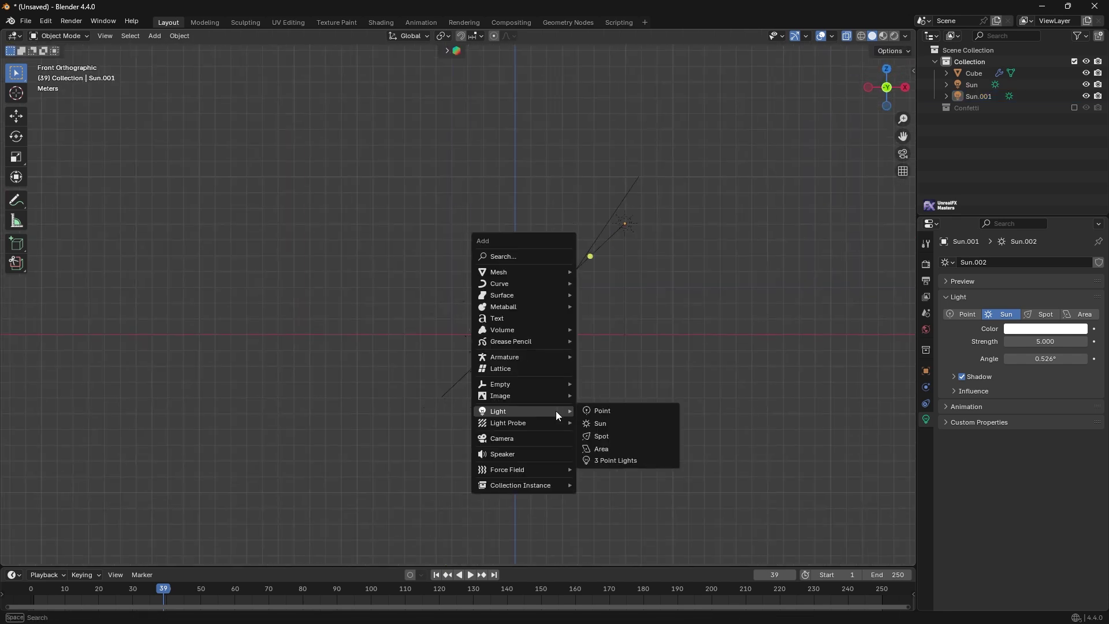
left_click(533, 436)
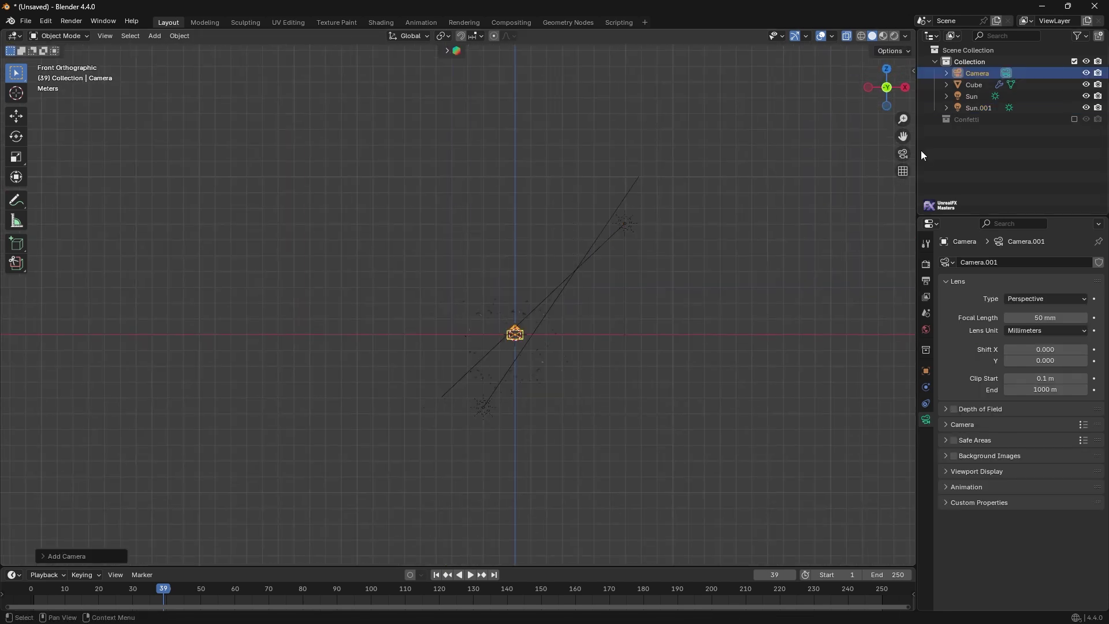
left_click(903, 154)
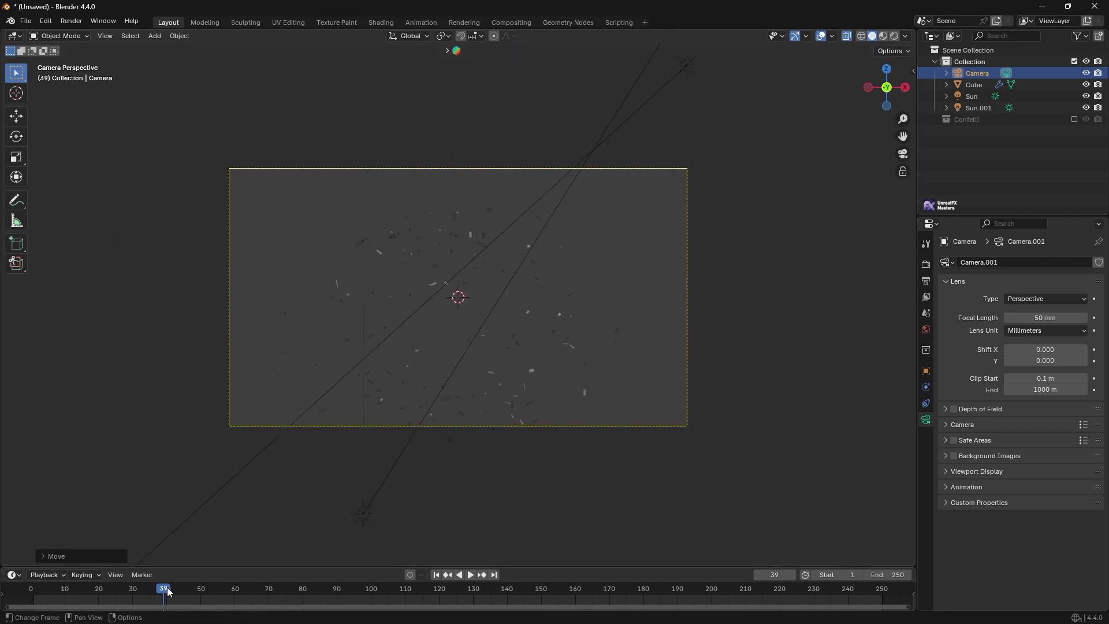
key("space")
Adjust the camera's height along Z to frame the confetti
key("g")
key("z")
left_click(492, 367)
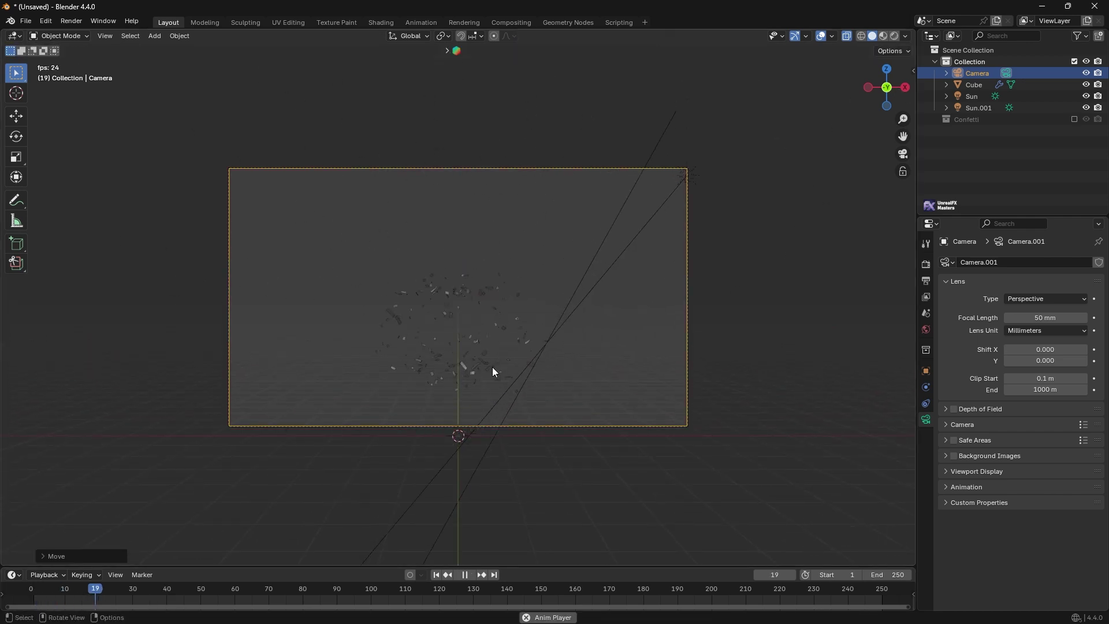
key("g")
key("z")
key("z")
left_click(505, 370)
key("g")
key("z")
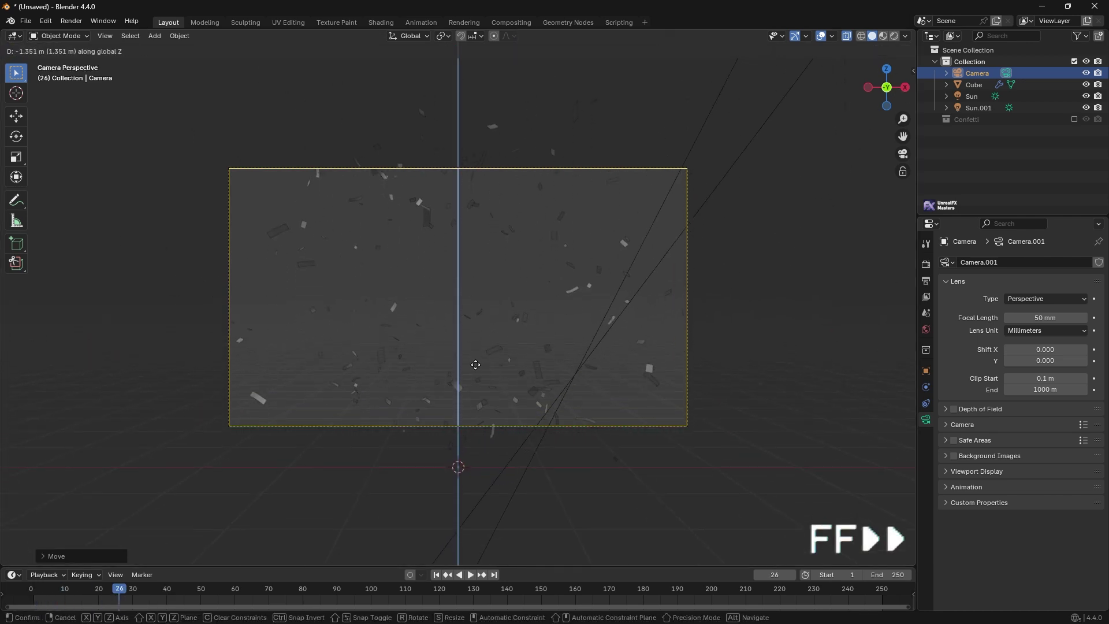
left_click(101, 573)
Play the animation from the start and raise the camera further to fit the burst
left_click_drag(58, 588, 14, 585)
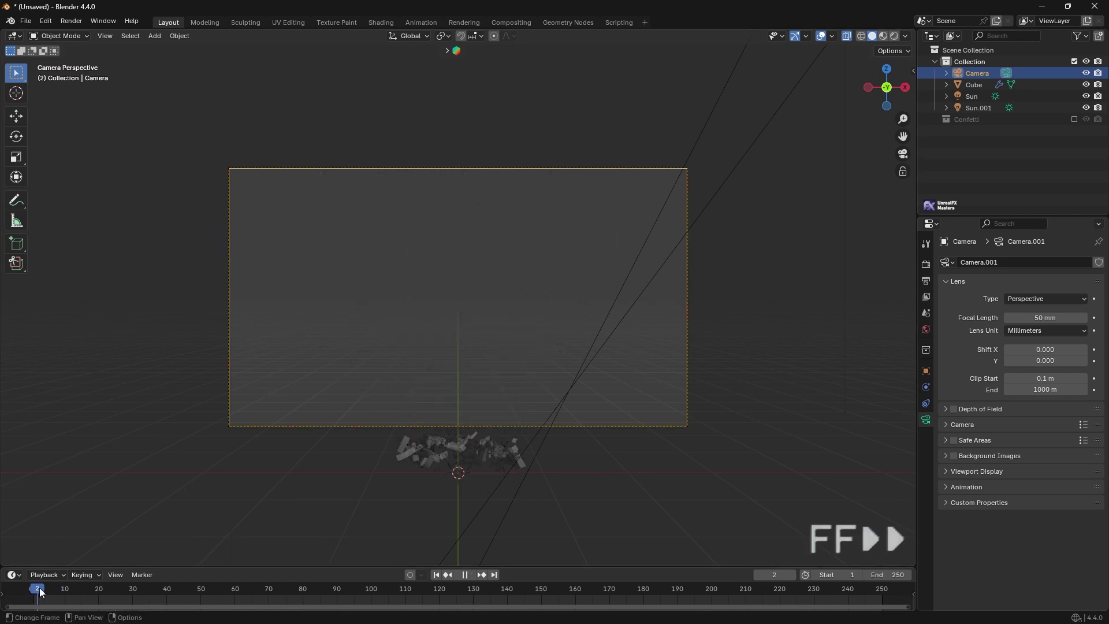
key("space")
key("g")
key("z")
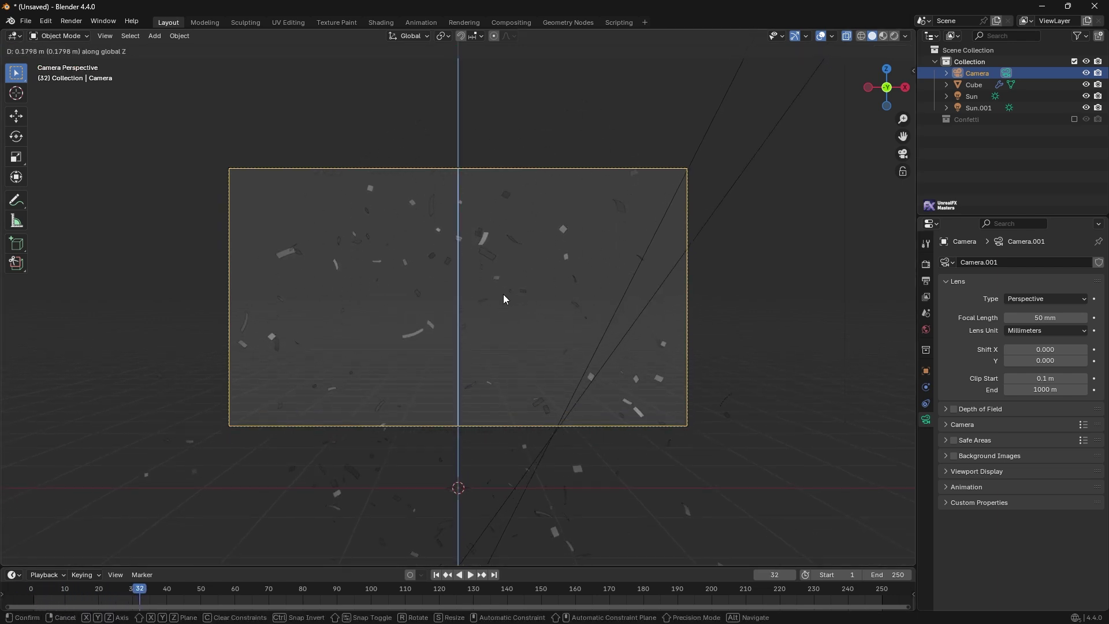
left_click(506, 300)
key("space")
key("shift+Left")
key("space")
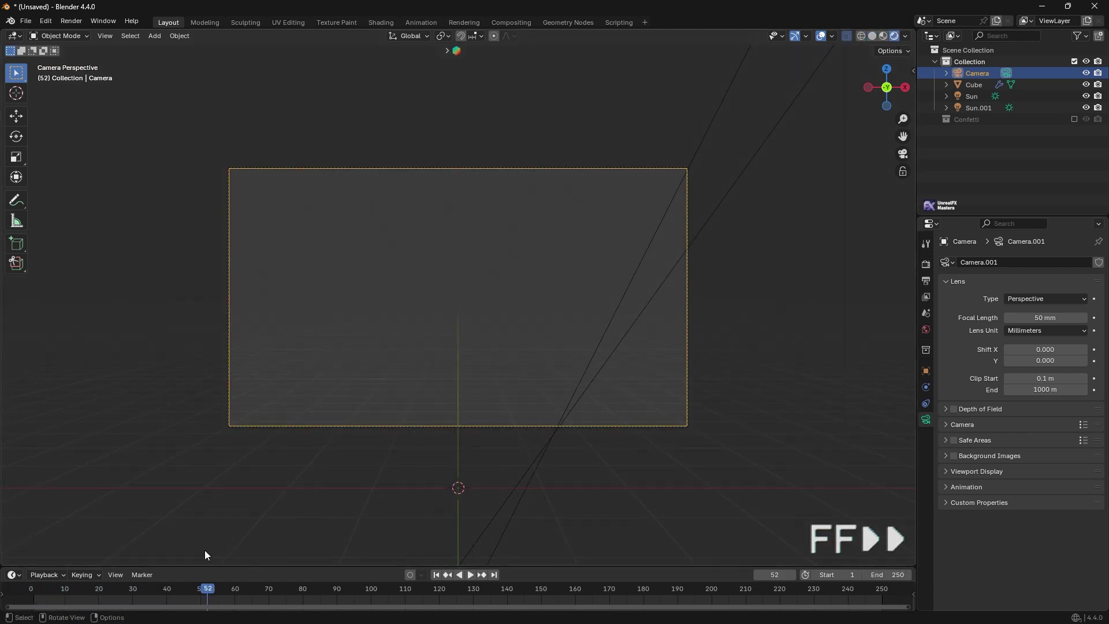
key("space")
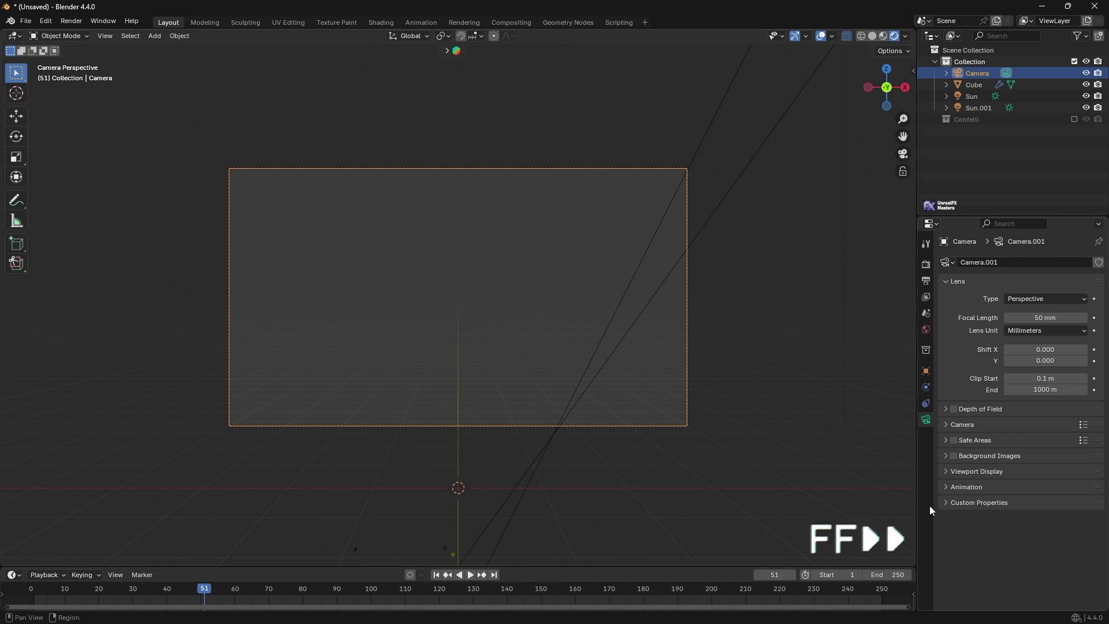
Set the animation's end frame to 46 and replay it
left_click(888, 574)
type("55")
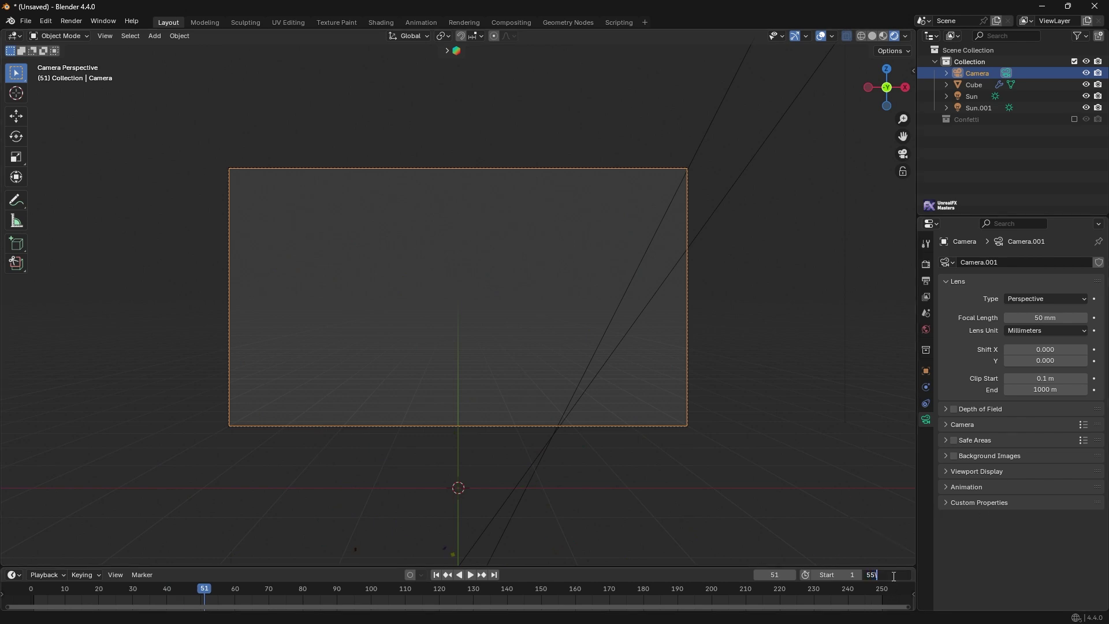
key("Return")
key("space")
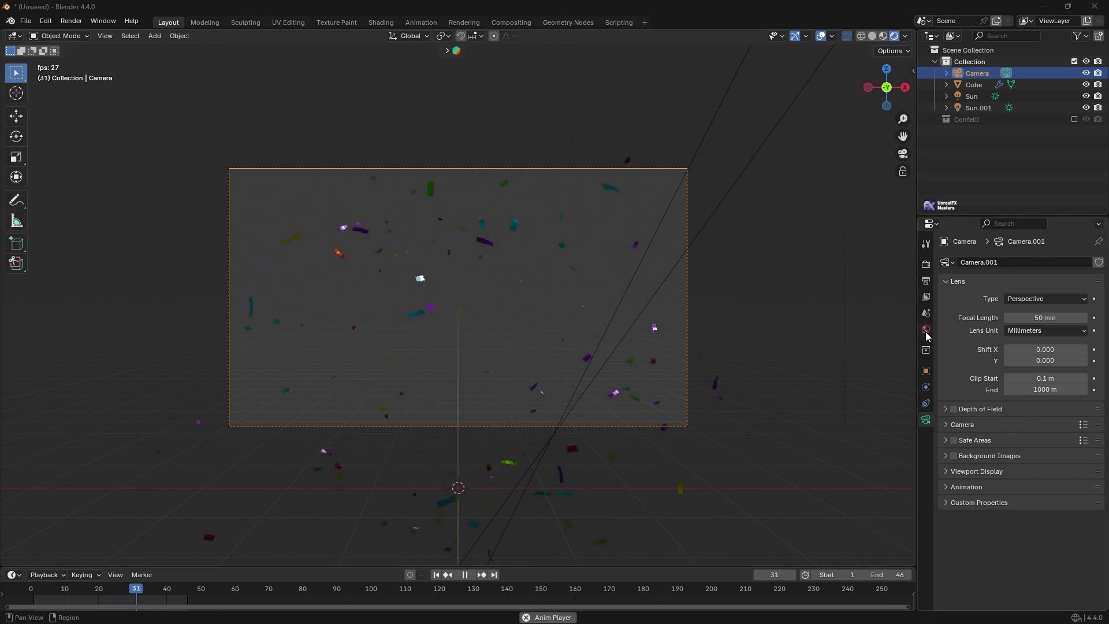
Darken the world background colour to black
left_click(926, 329)
left_click(1066, 340)
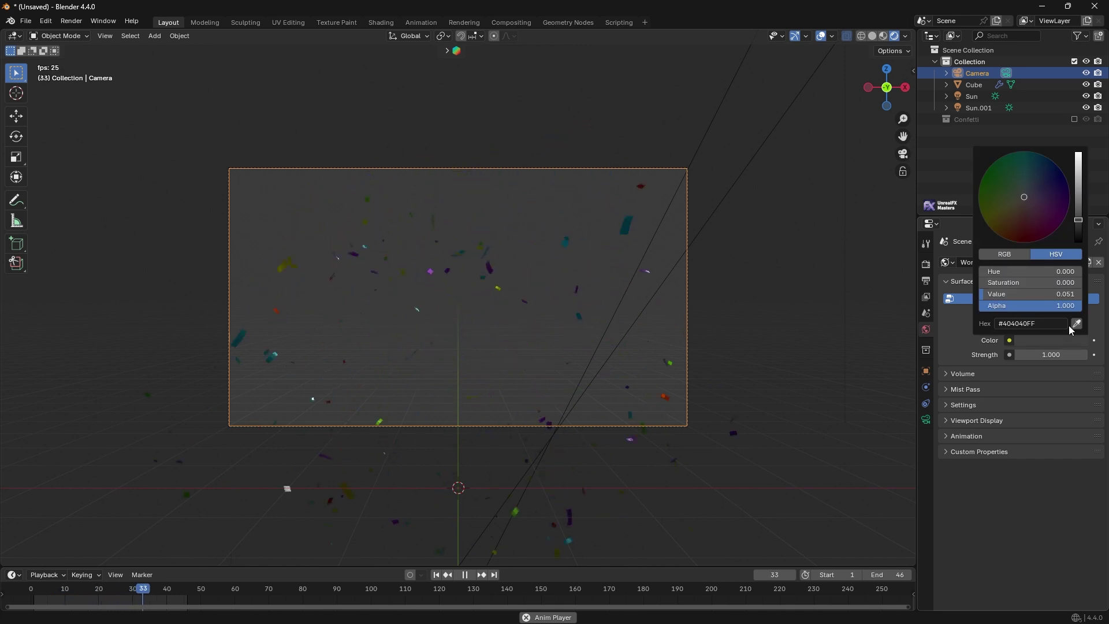
left_click_drag(1077, 219, 1078, 233)
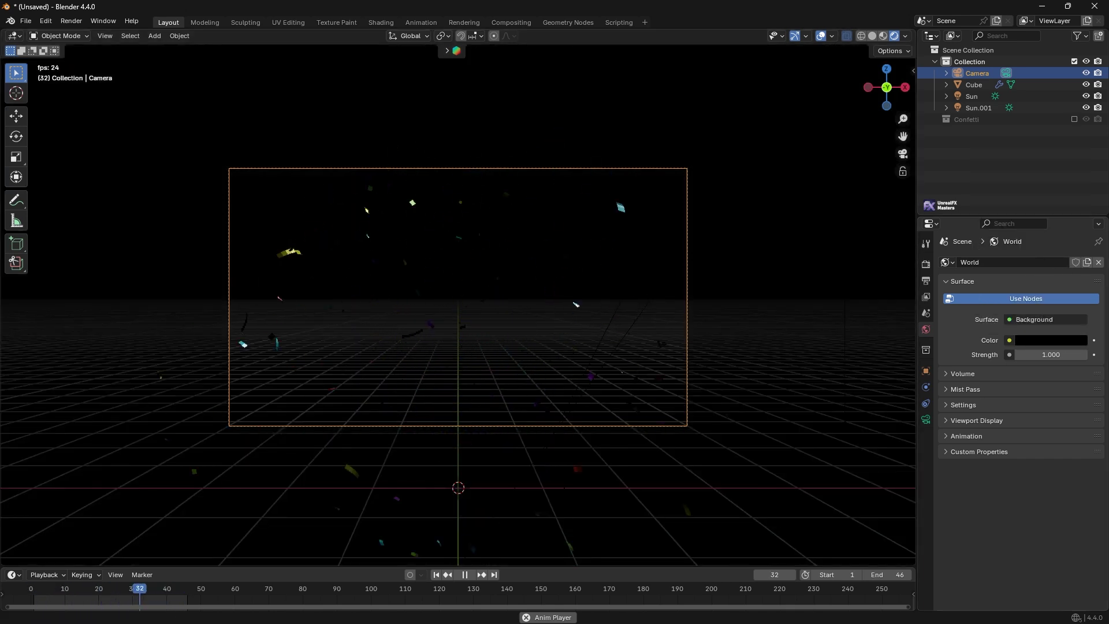
Set the render engine to Cycles and the device to GPU Compute
left_click(925, 263)
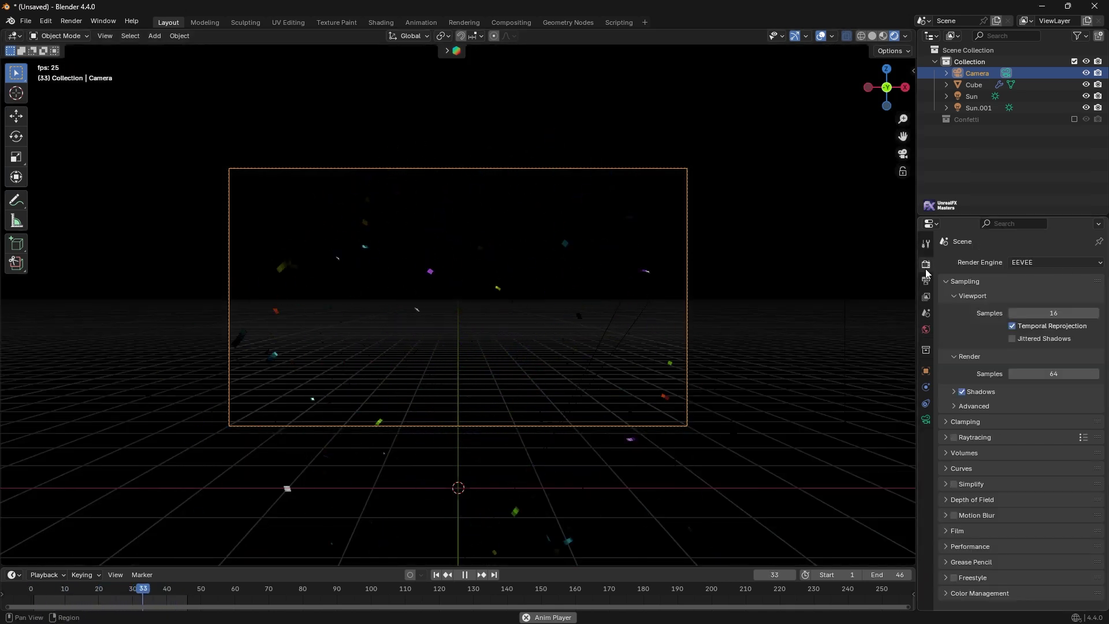
left_click(1044, 262)
left_click(1045, 299)
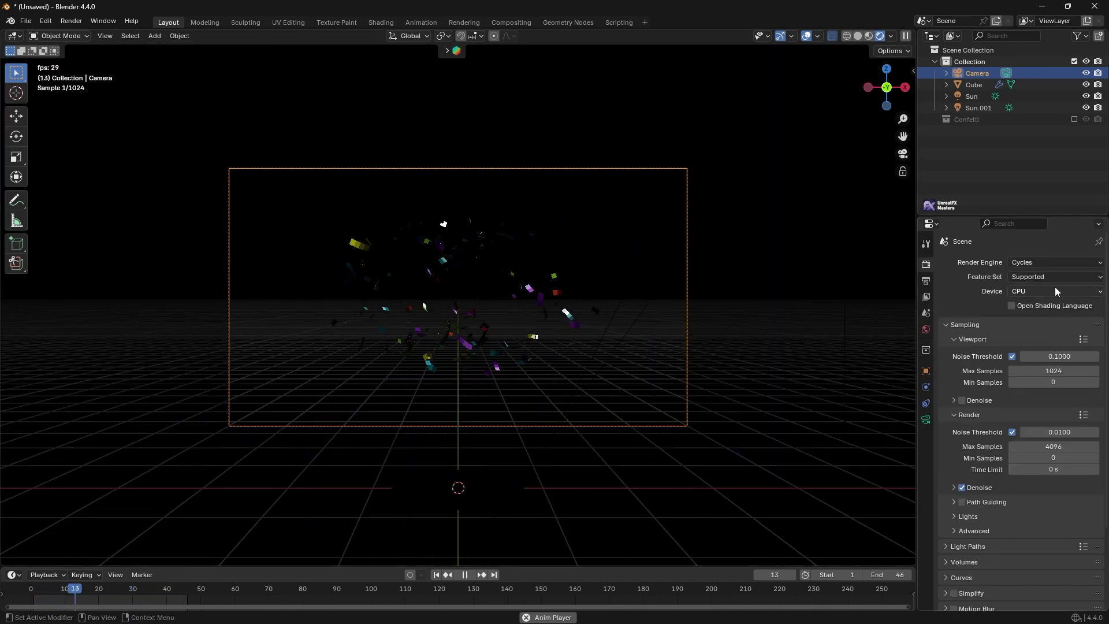
left_click(1054, 289)
left_click(1052, 318)
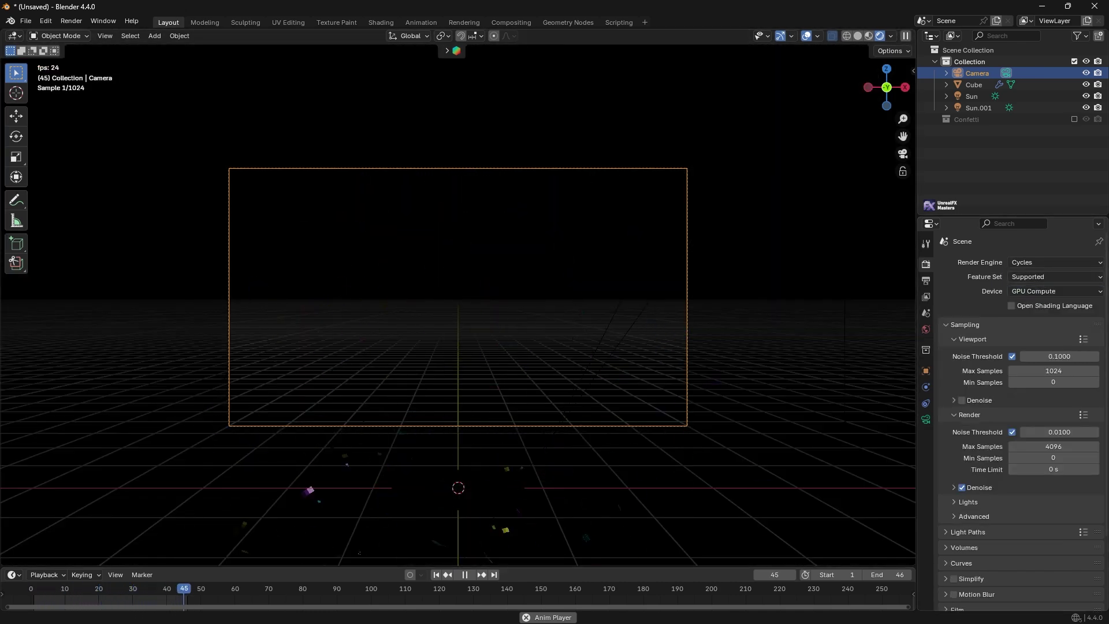
Point the render output path to a folder on drive D, keeping PNG format
left_click(925, 280)
left_click(1093, 493)
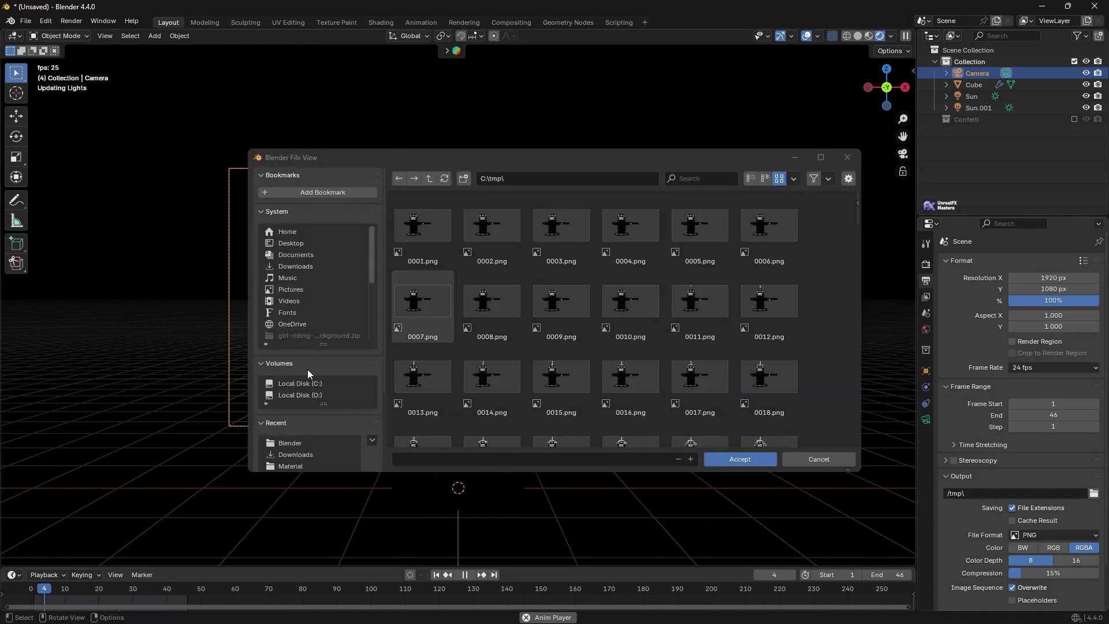
left_click(299, 395)
double_click(424, 258)
left_click(747, 459)
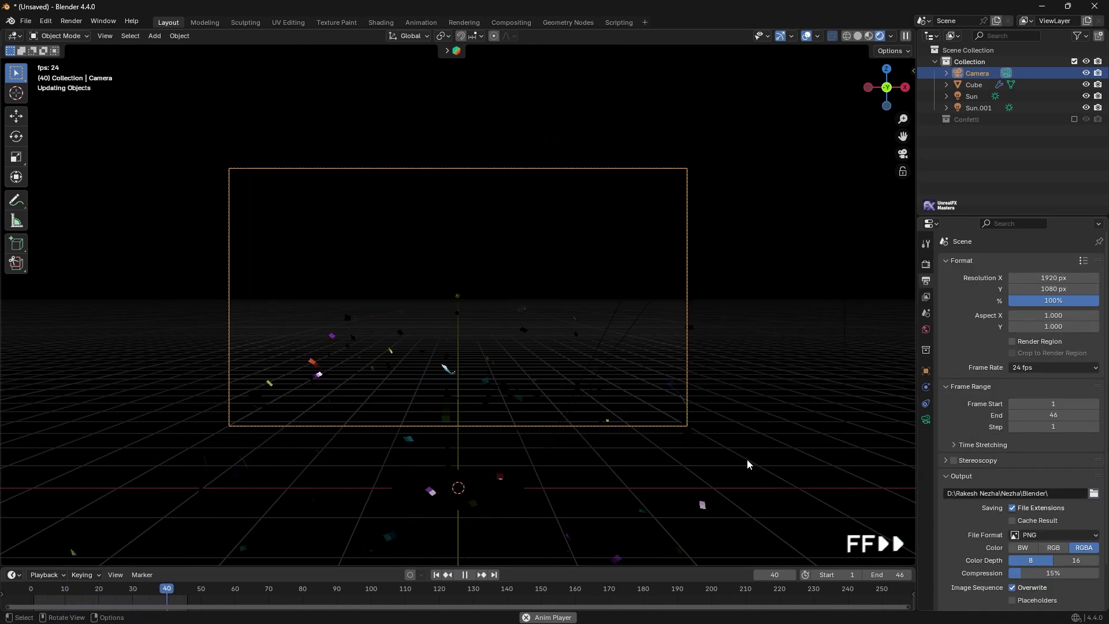
left_click(1054, 534)
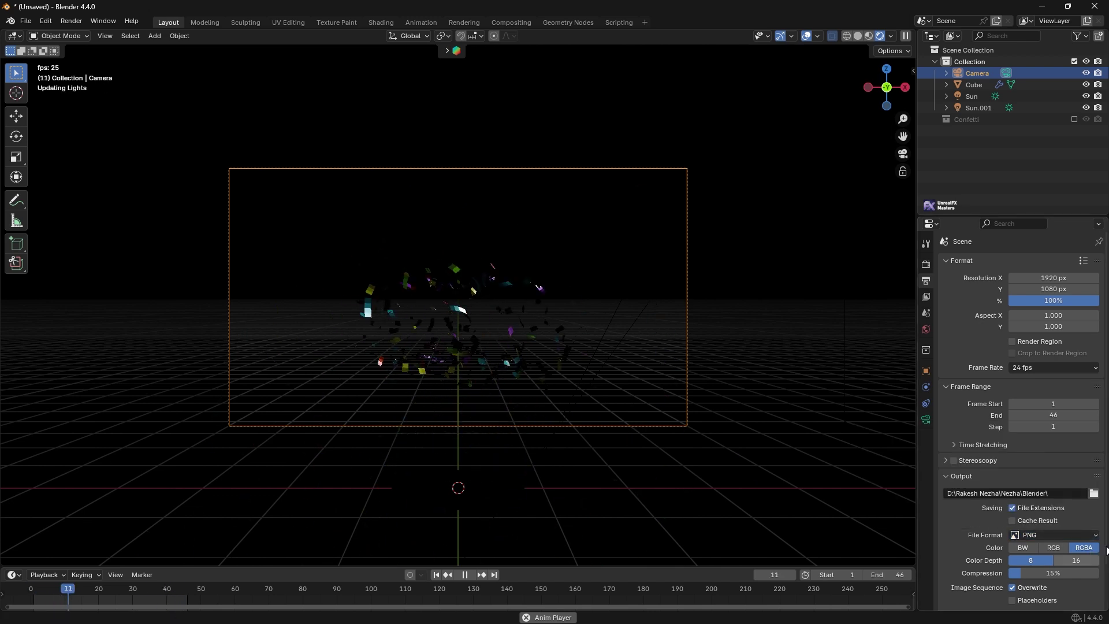
scroll(1083, 582, "down", 2)
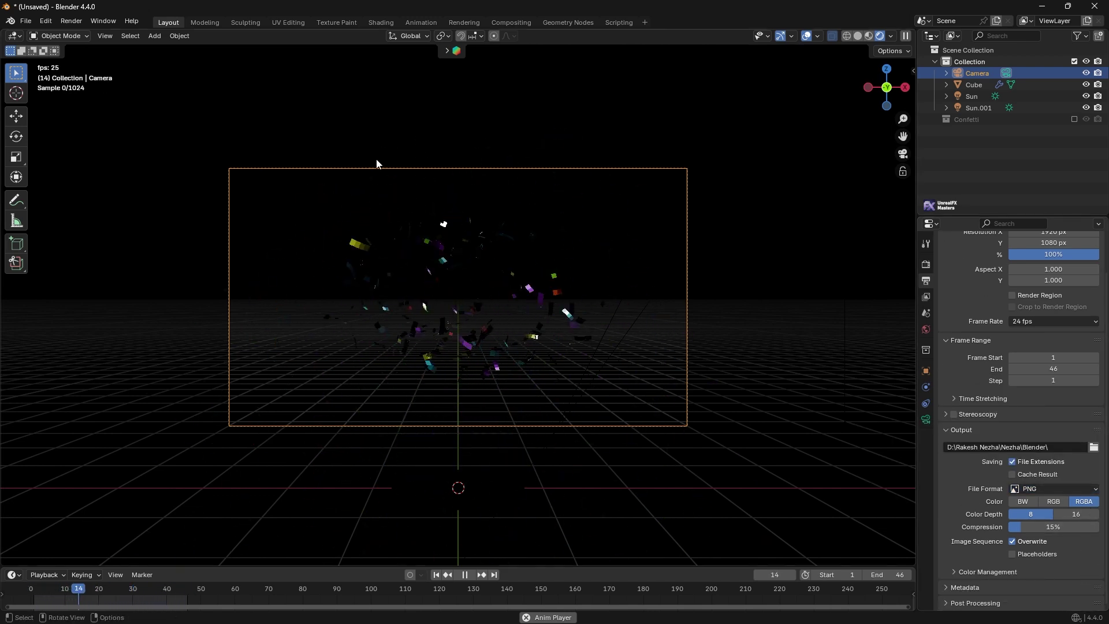
Turn off viewport overlays, clear the selection, and reselect the camera in the Outliner
left_click(71, 22)
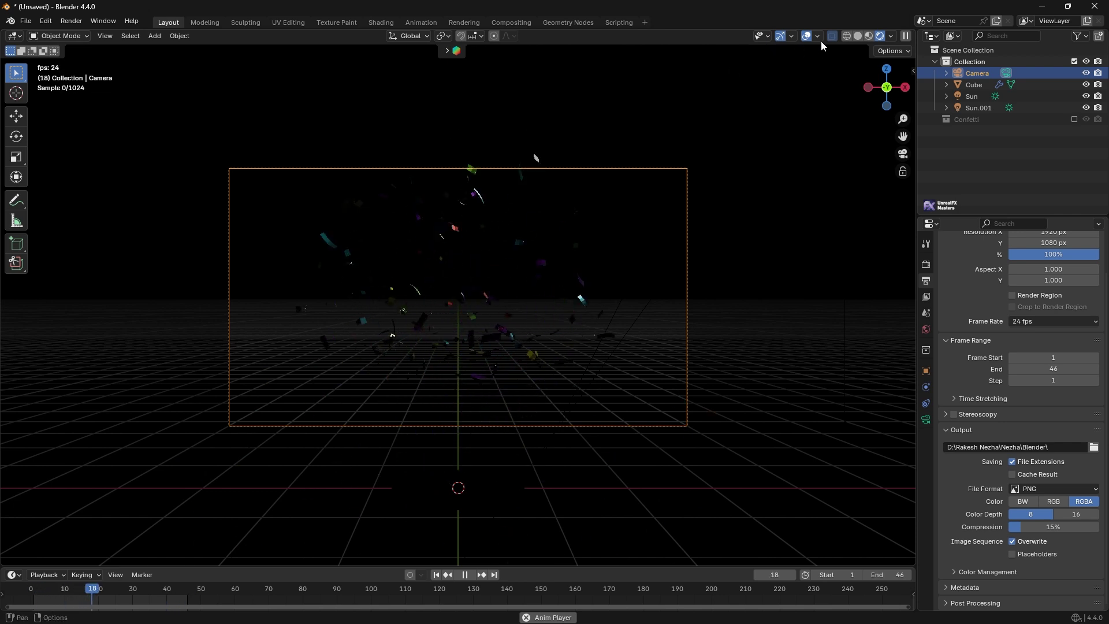
left_click(807, 35)
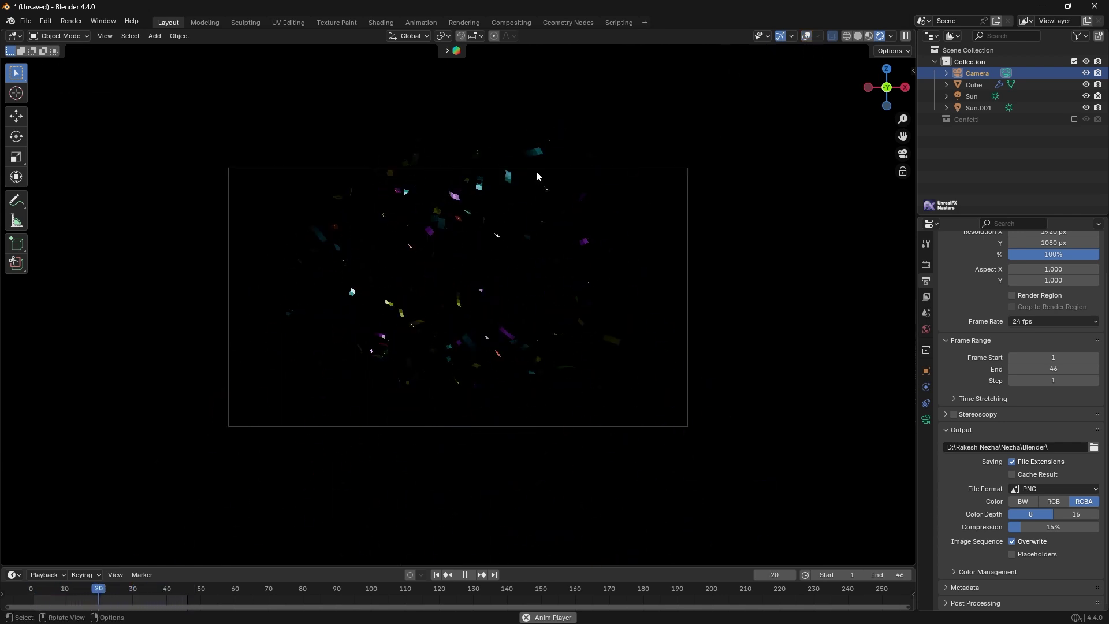
key("b")
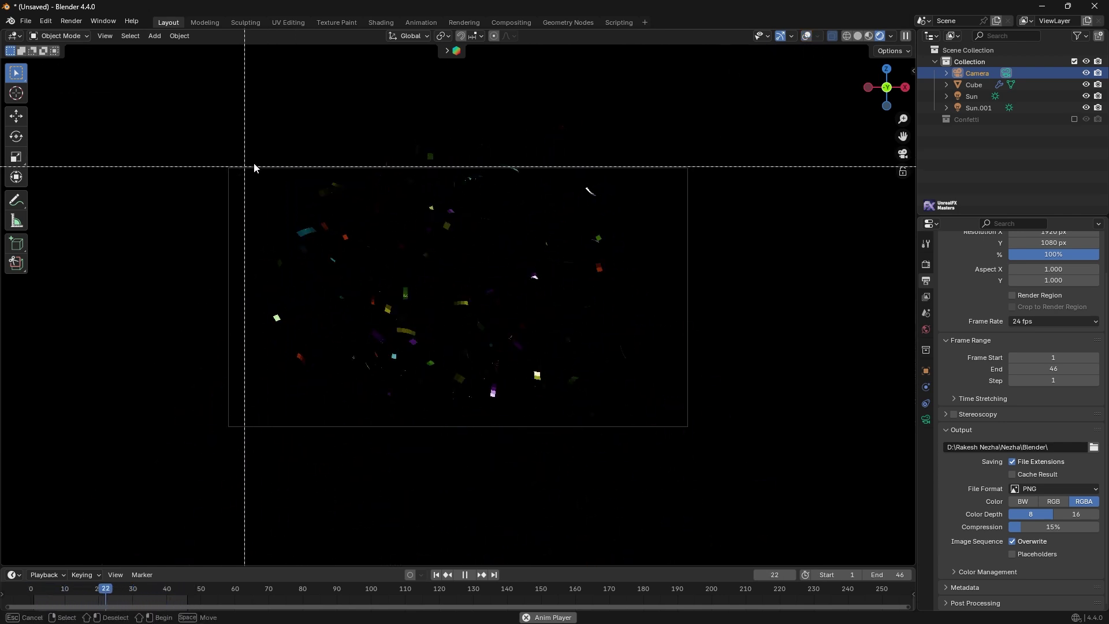
left_click_drag(240, 180, 231, 176)
left_click(976, 73)
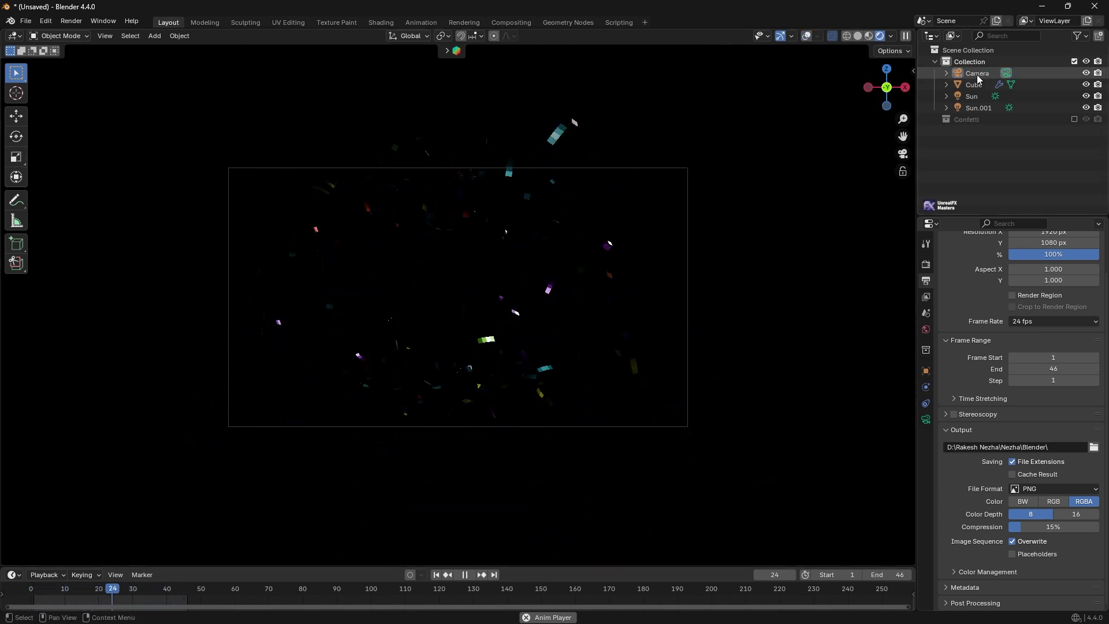